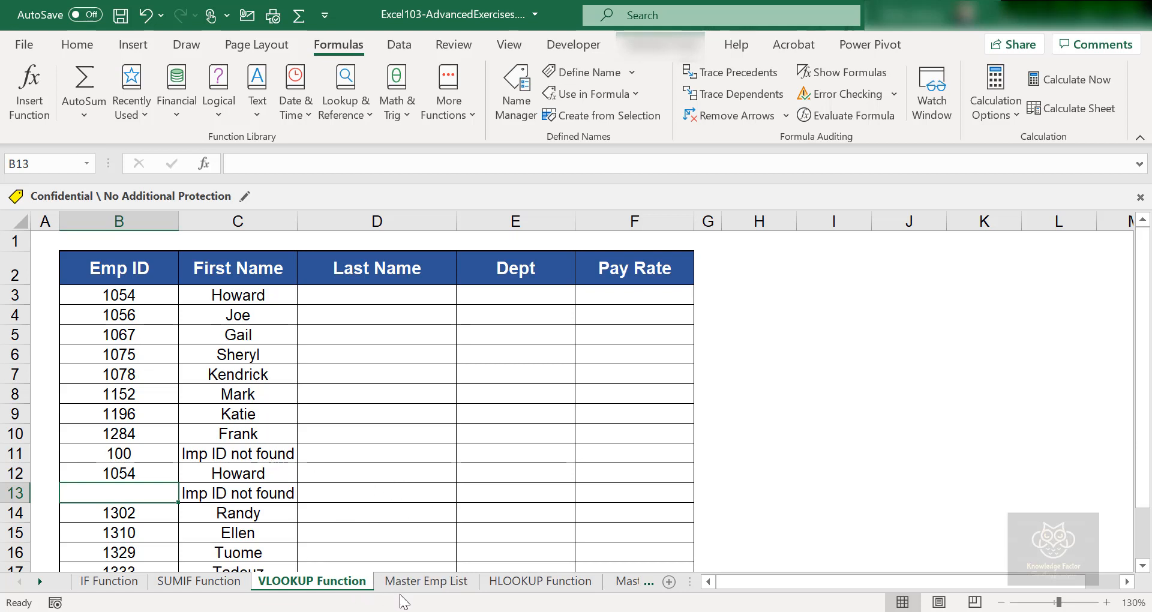
- Look through the employee records on the Master Emp List sheet, then return to the VLOOKUP Function sheet
click(421, 583)
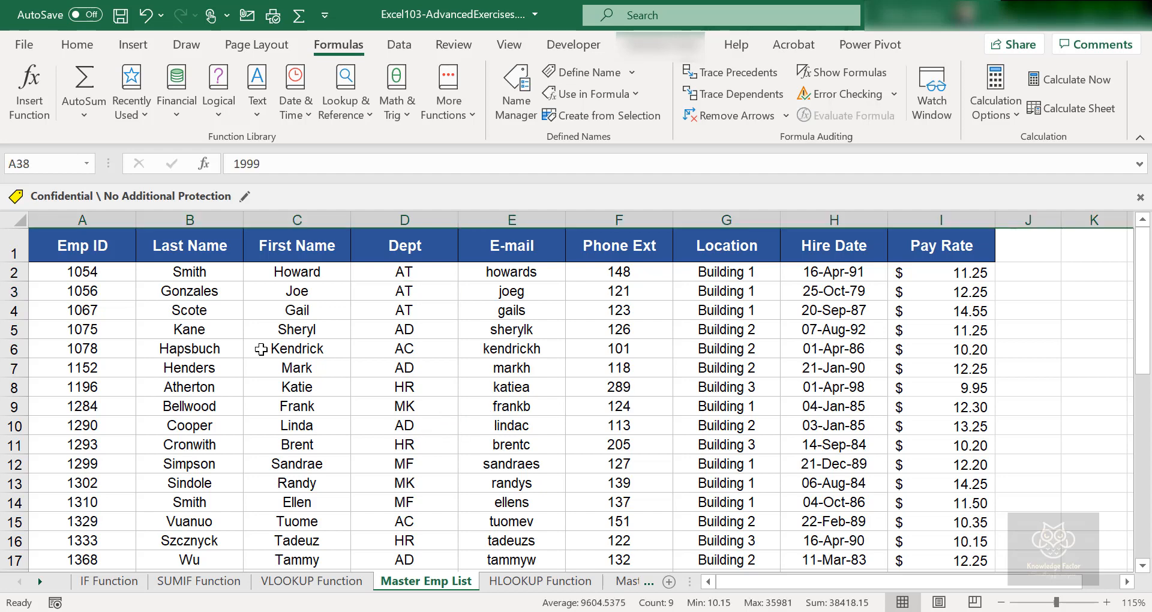
scroll(261, 349, down, 12)
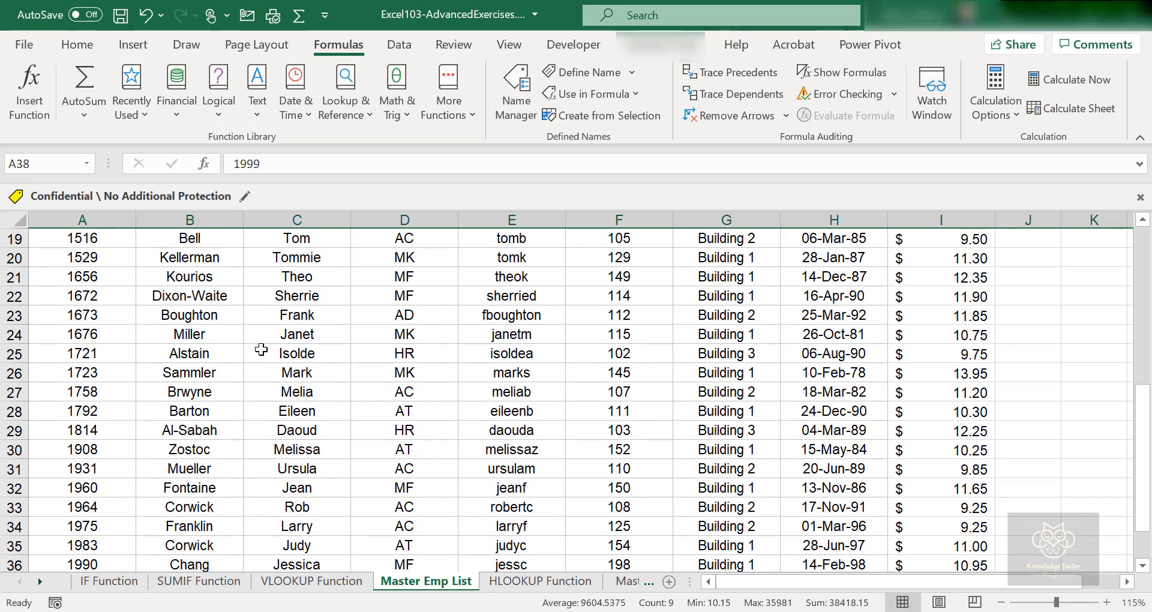
scroll(261, 350, up, 12)
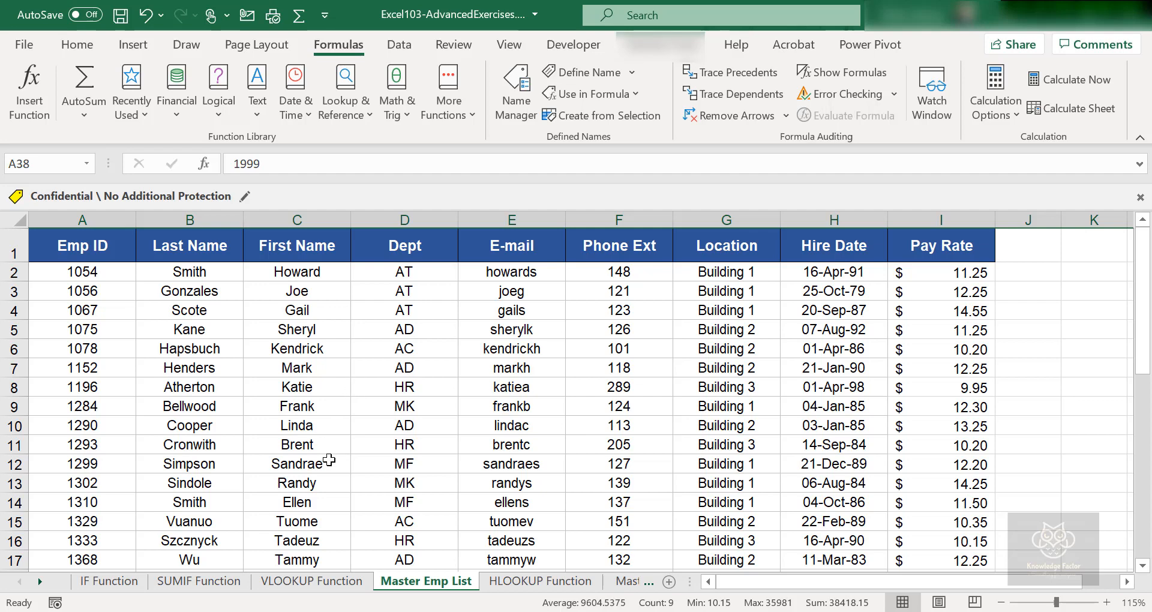
click(310, 582)
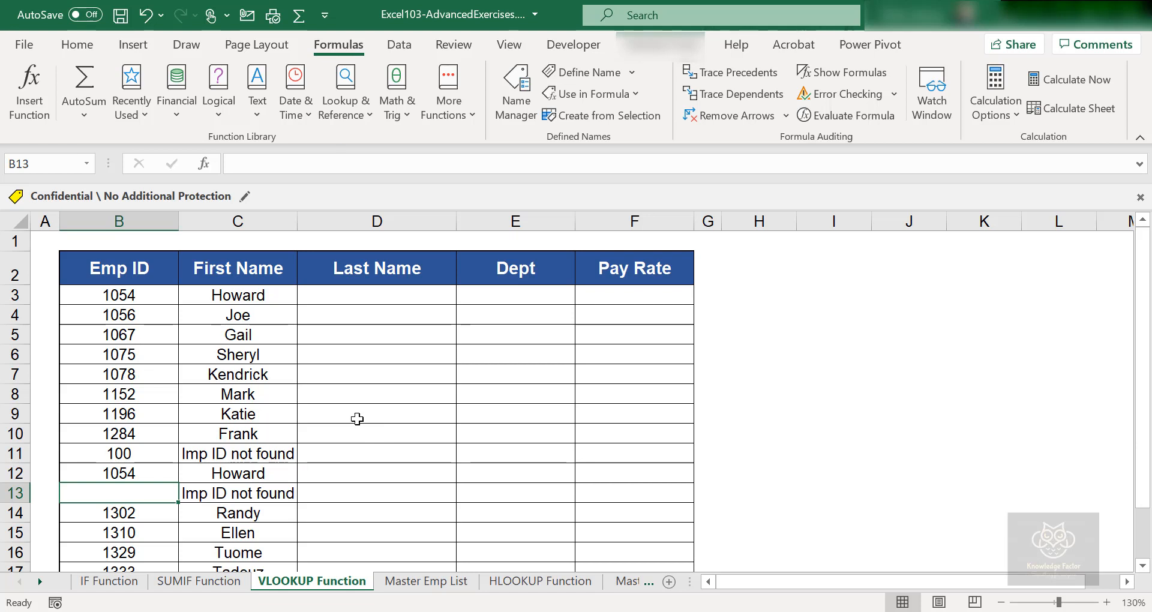
- Examine the column headings on the Master Emp List sheet, from Dept through Pay Rate
click(393, 585)
click(360, 266)
click(399, 244)
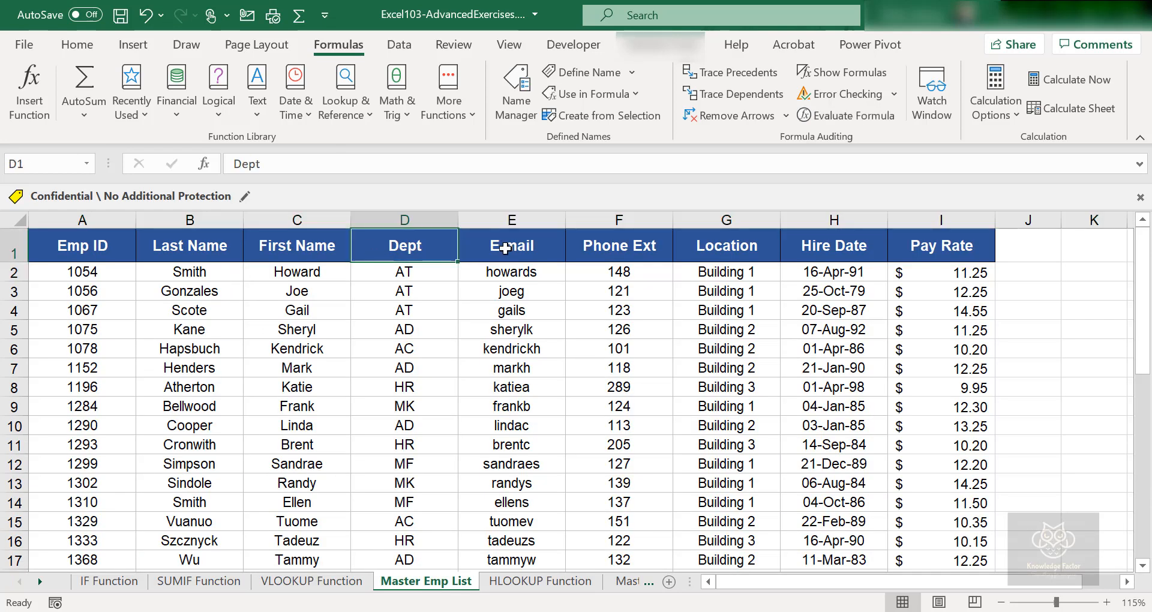
click(486, 248)
click(623, 248)
click(751, 246)
click(894, 246)
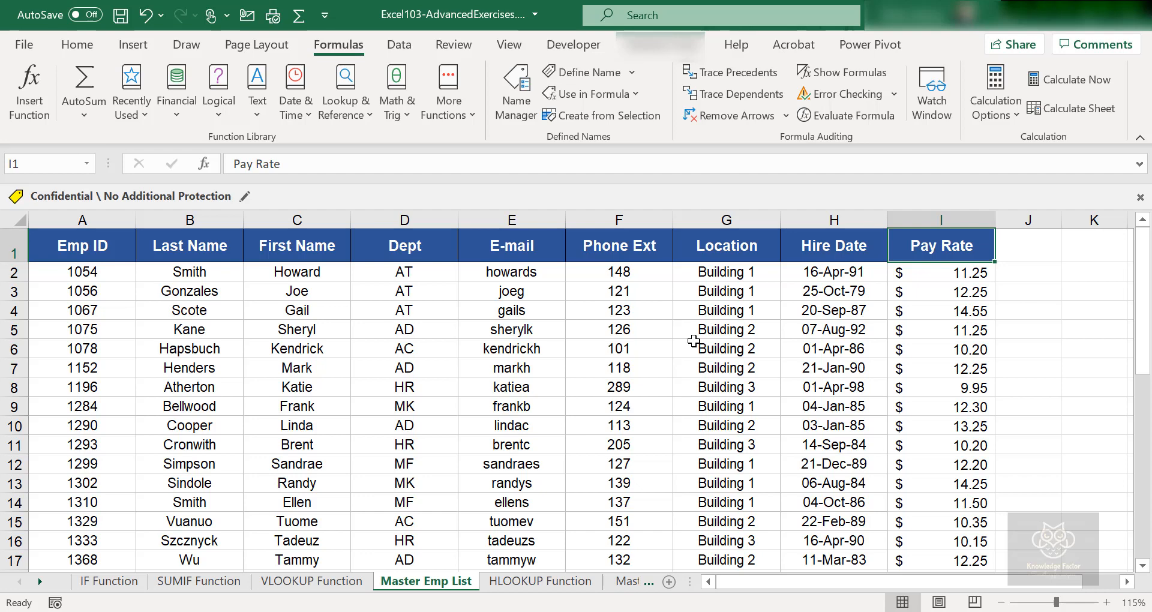
- Examine the Emp ID entries on the VLOOKUP Function sheet and the Last Name, Dept and Pay Rate columns that need filling
key(ctrl+Page_Up)
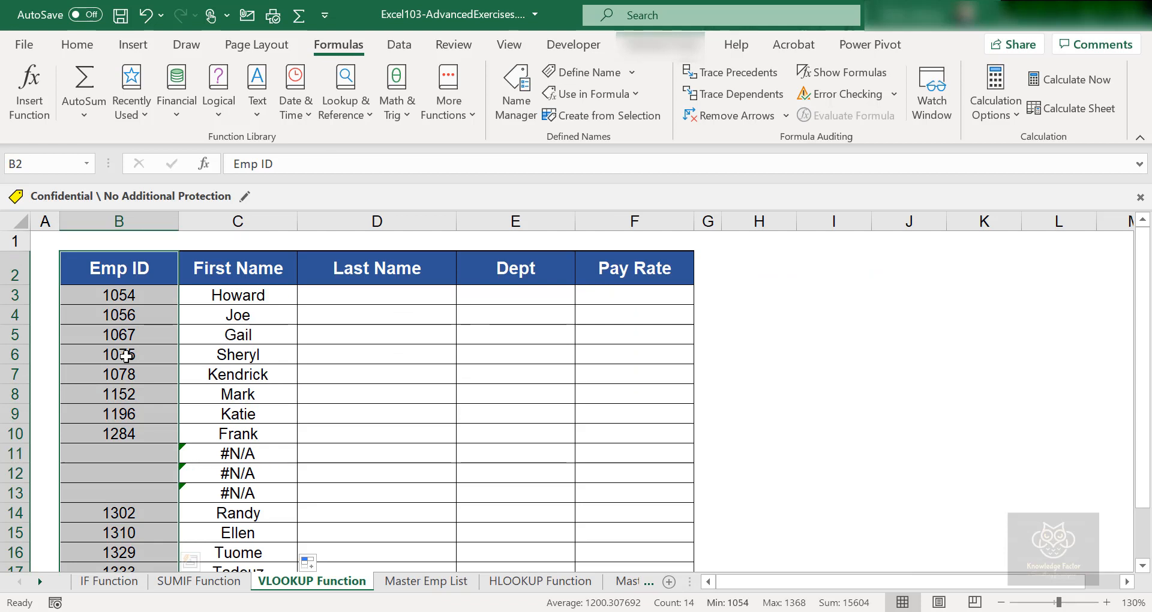
click(119, 334)
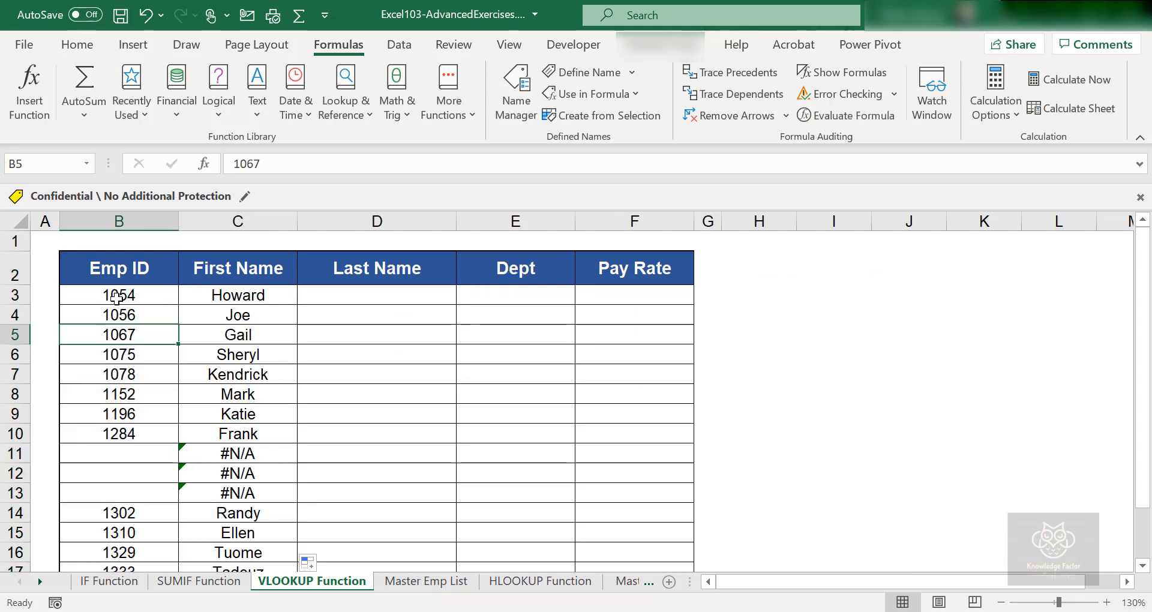
drag(120, 294, 98, 528)
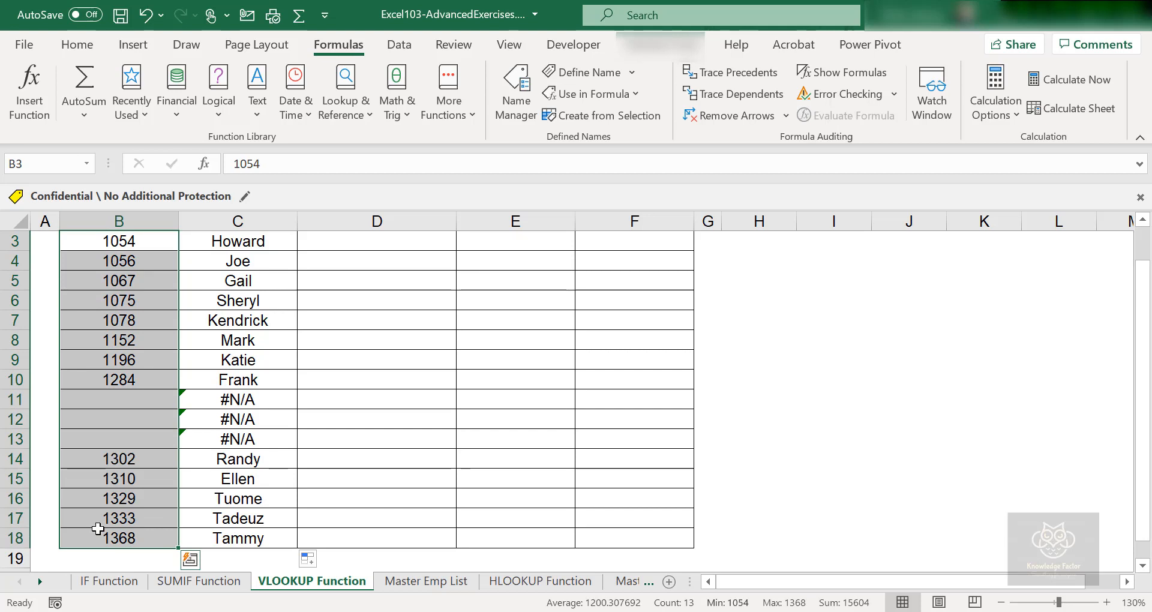
scroll(240, 390, up, 1)
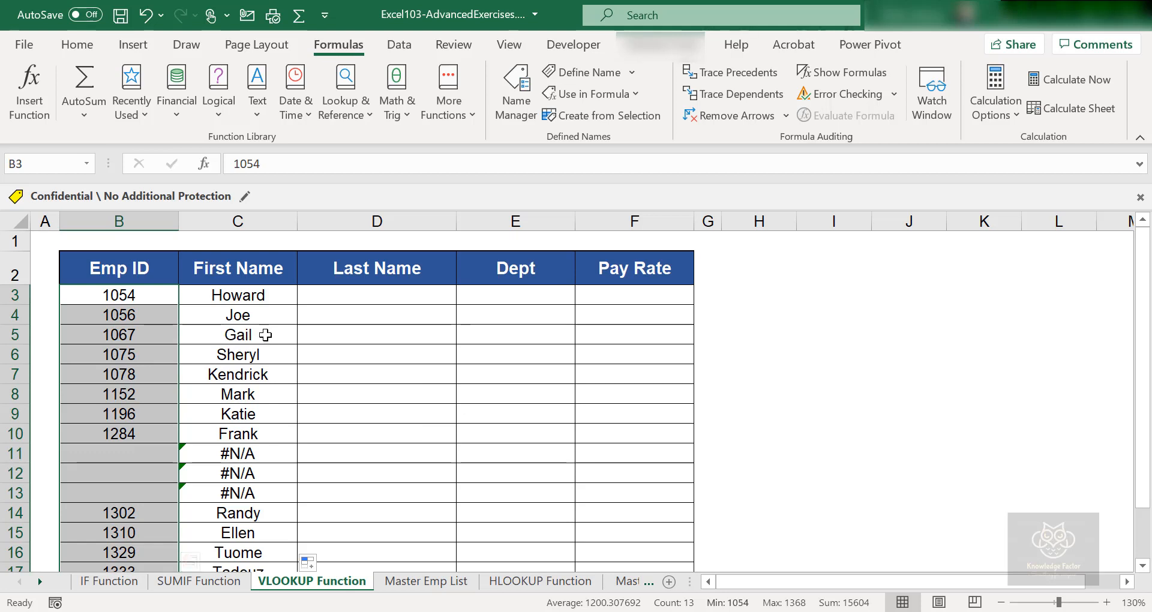
drag(291, 334, 657, 402)
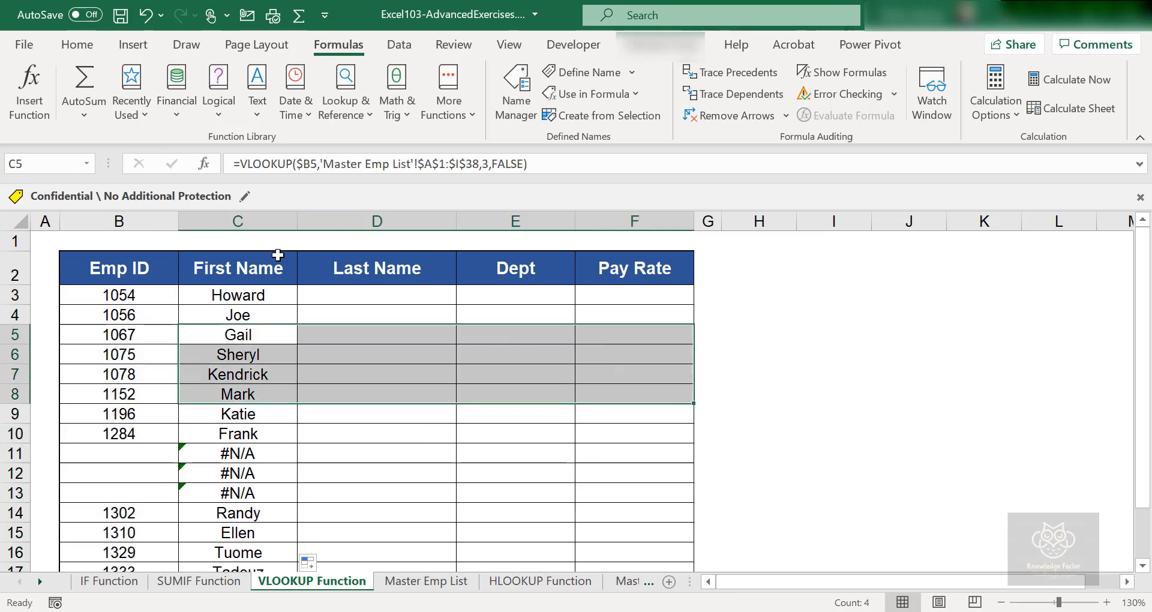
click(420, 289)
click(562, 272)
click(681, 280)
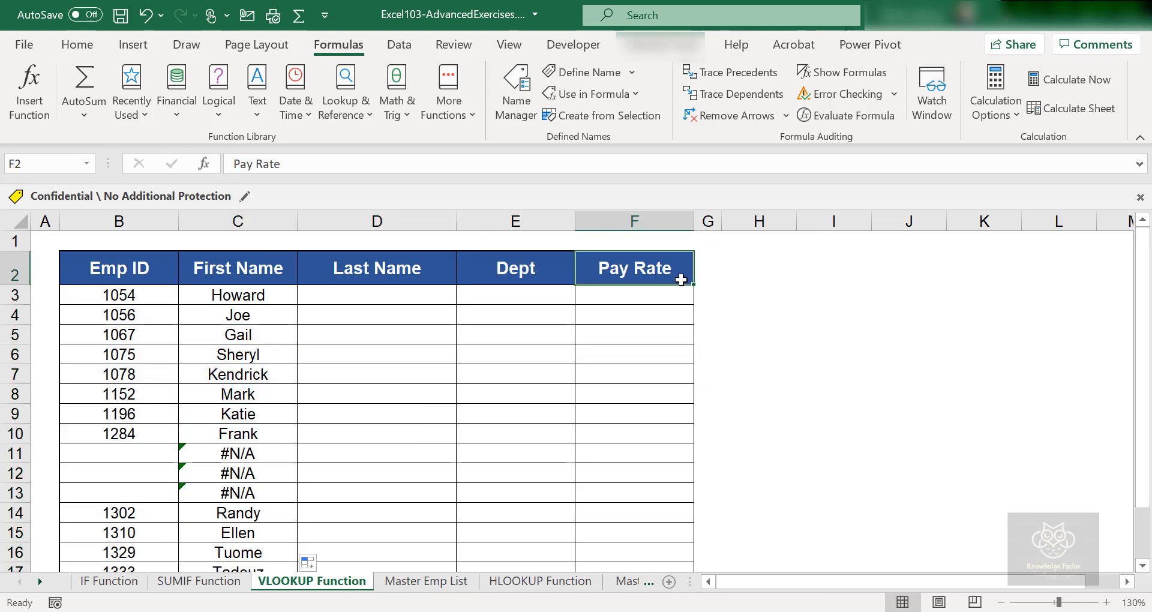
click(400, 308)
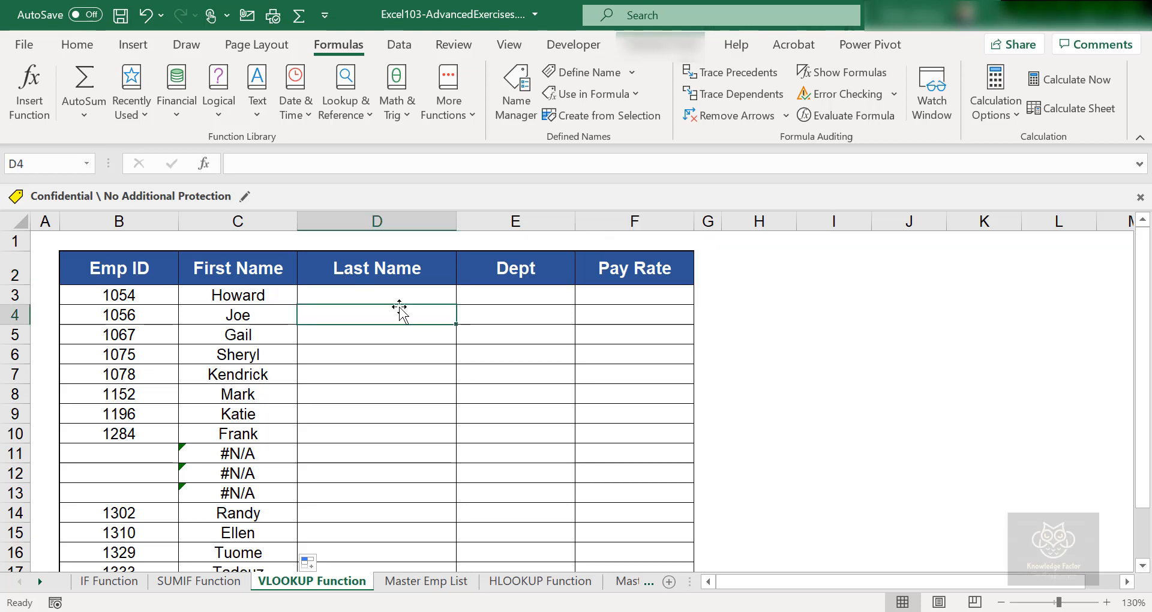
click(581, 308)
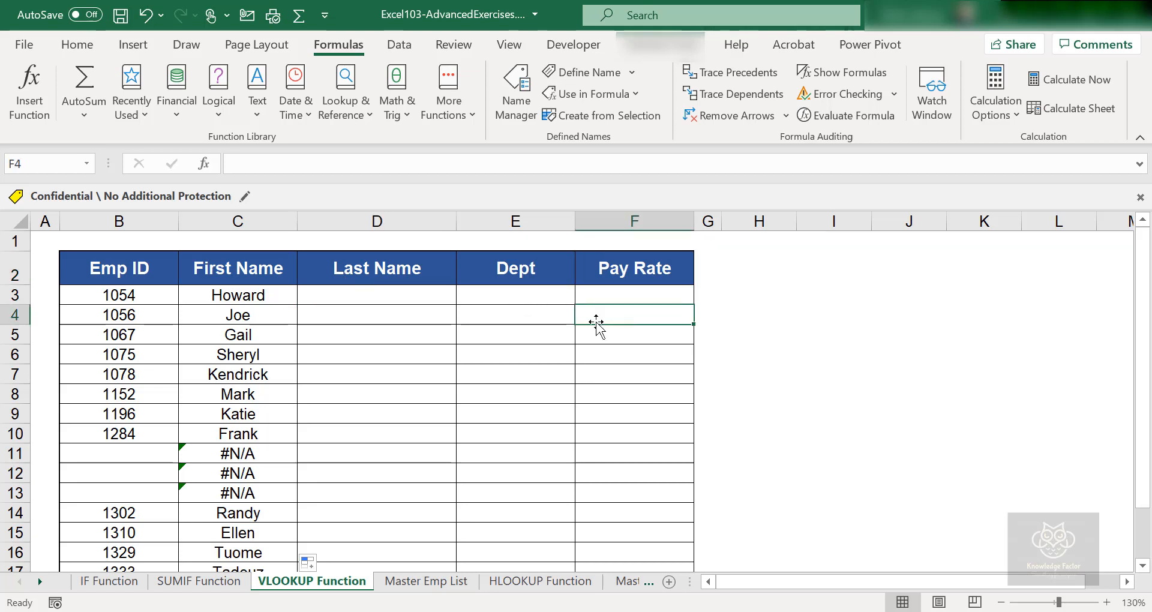
click(552, 322)
click(636, 312)
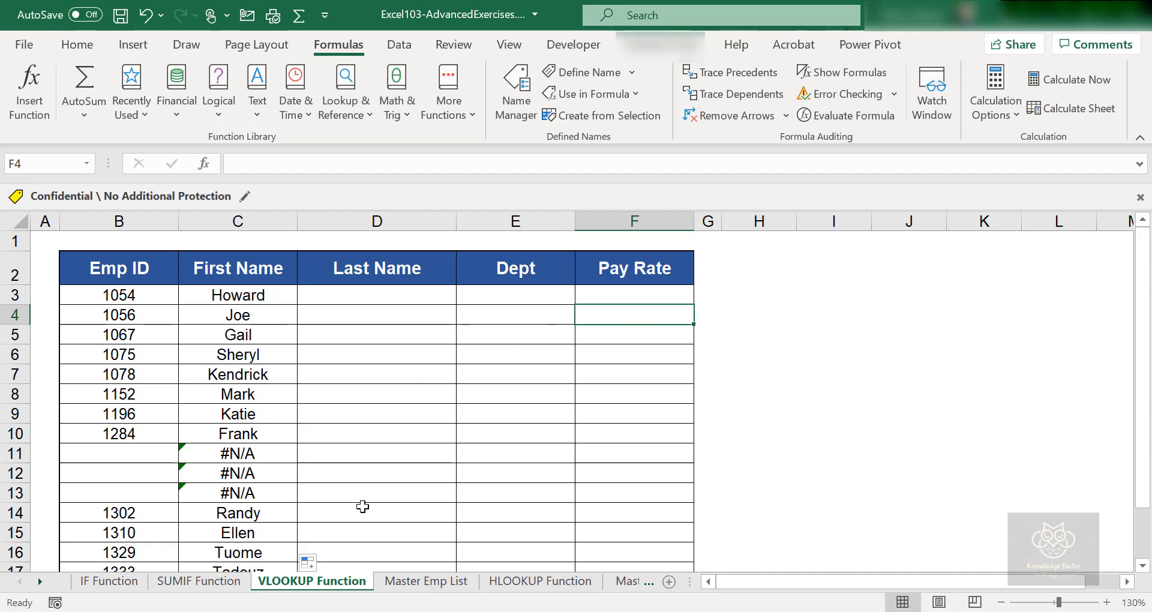
- Compare the Master Emp List sheet with the First Name column on the VLOOKUP Function sheet
click(426, 581)
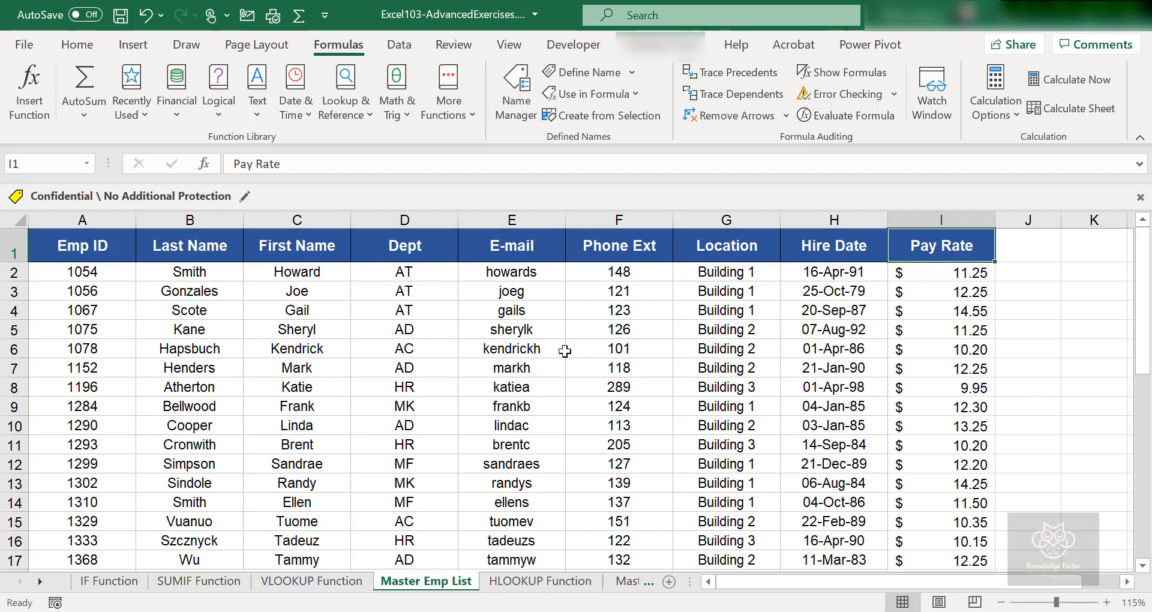
key(ctrl+Page_Up)
drag(255, 300, 240, 539)
click(358, 376)
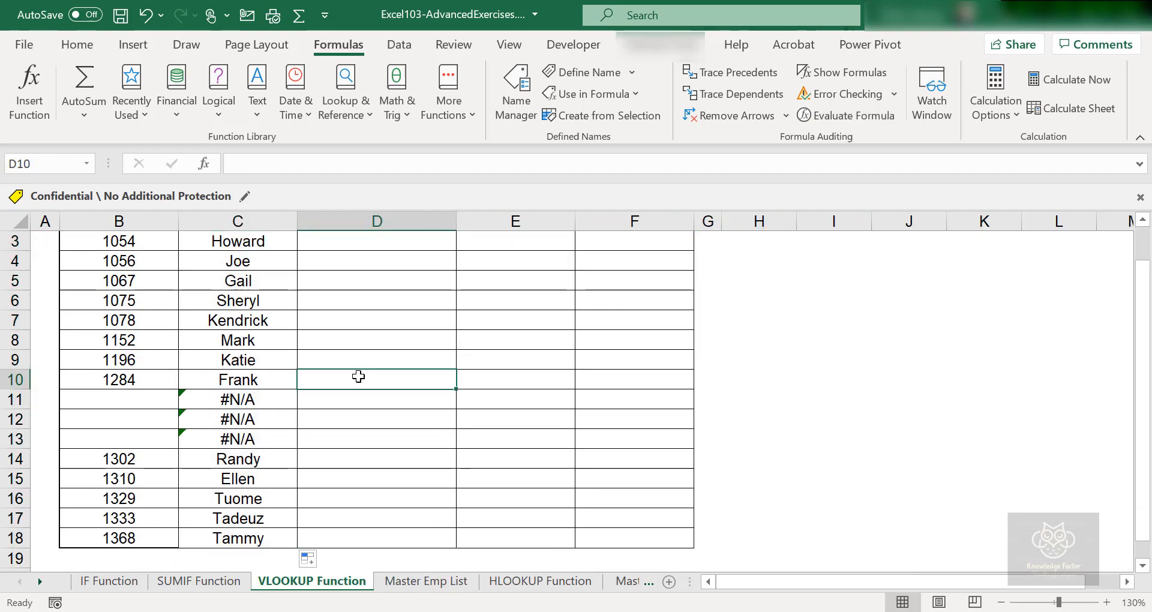
scroll(358, 376, up, 1)
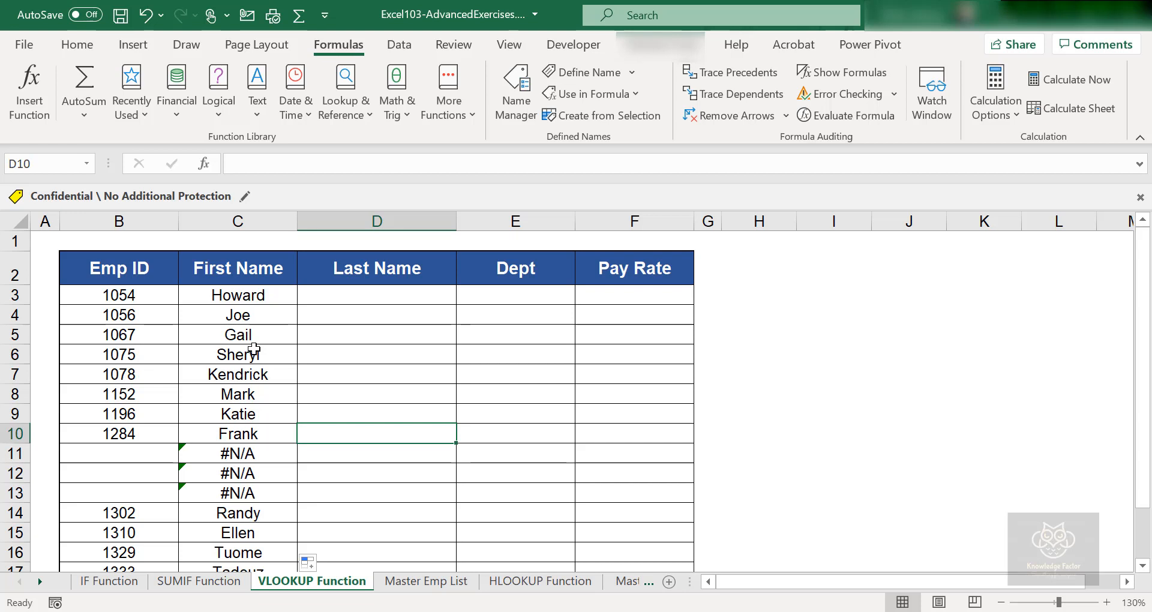
- Find the first employee's ID and last name on the Master Emp List sheet and check the matching row 3 cells on the VLOOKUP Function sheet
click(367, 297)
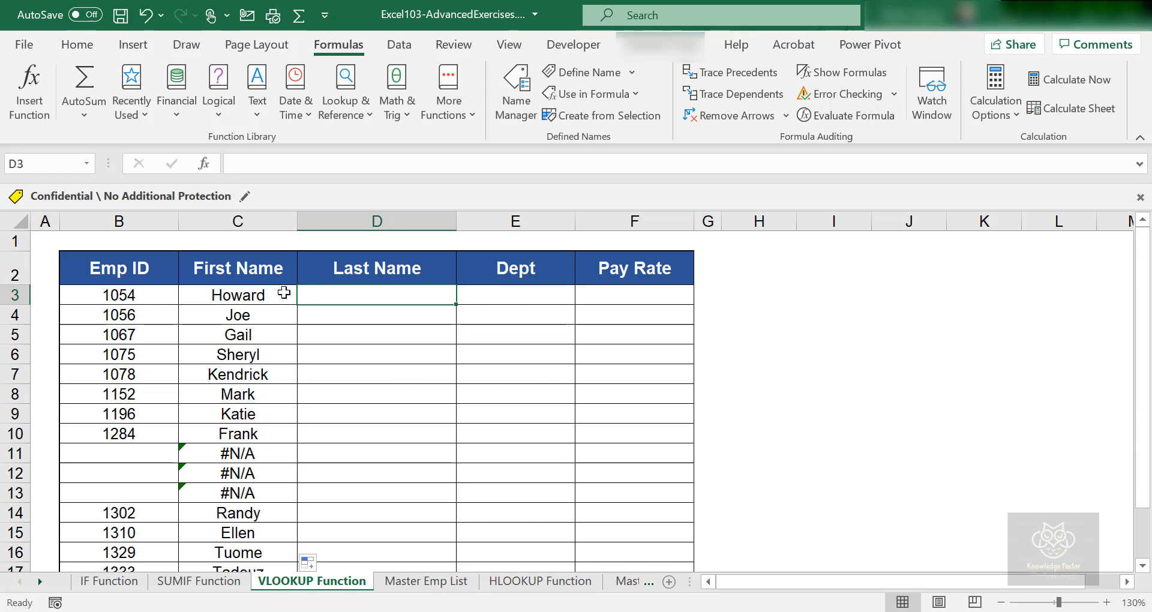
click(146, 294)
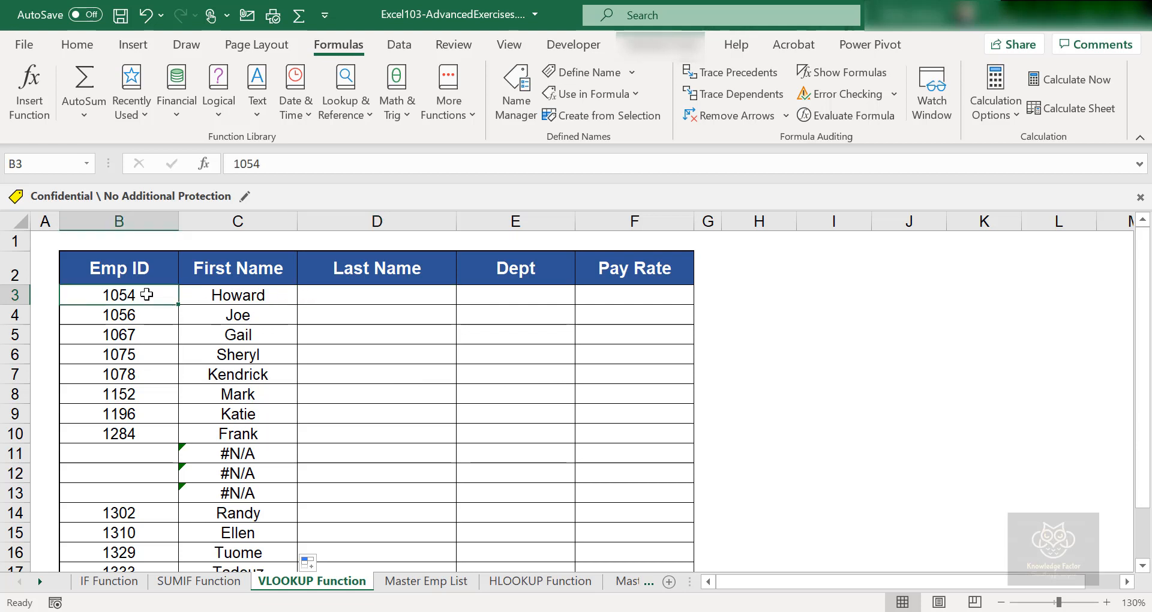
click(421, 582)
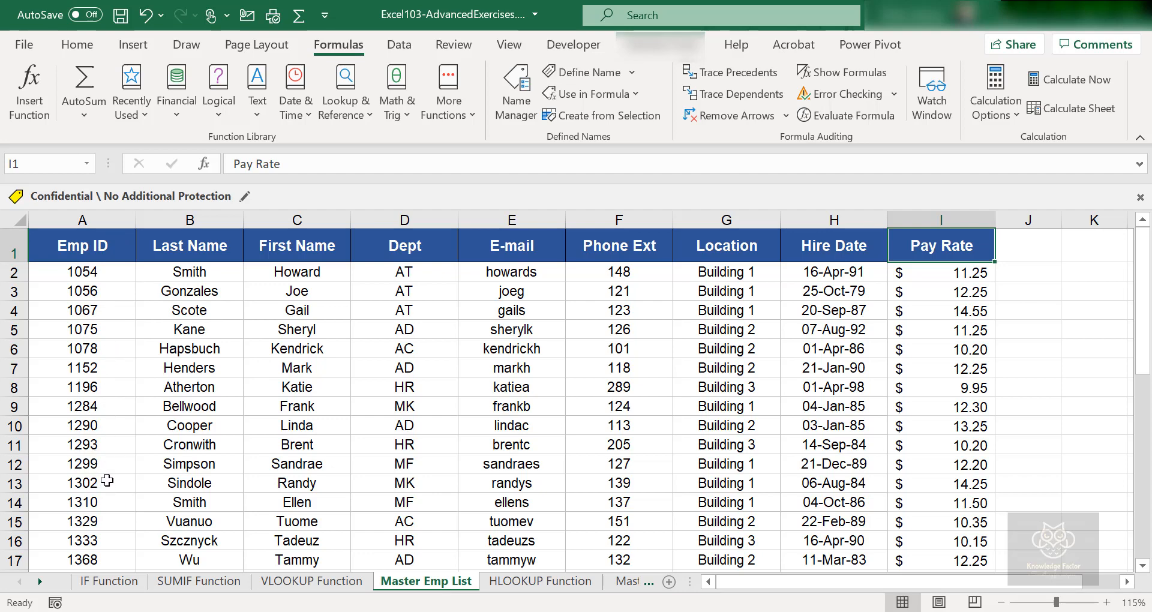
click(80, 279)
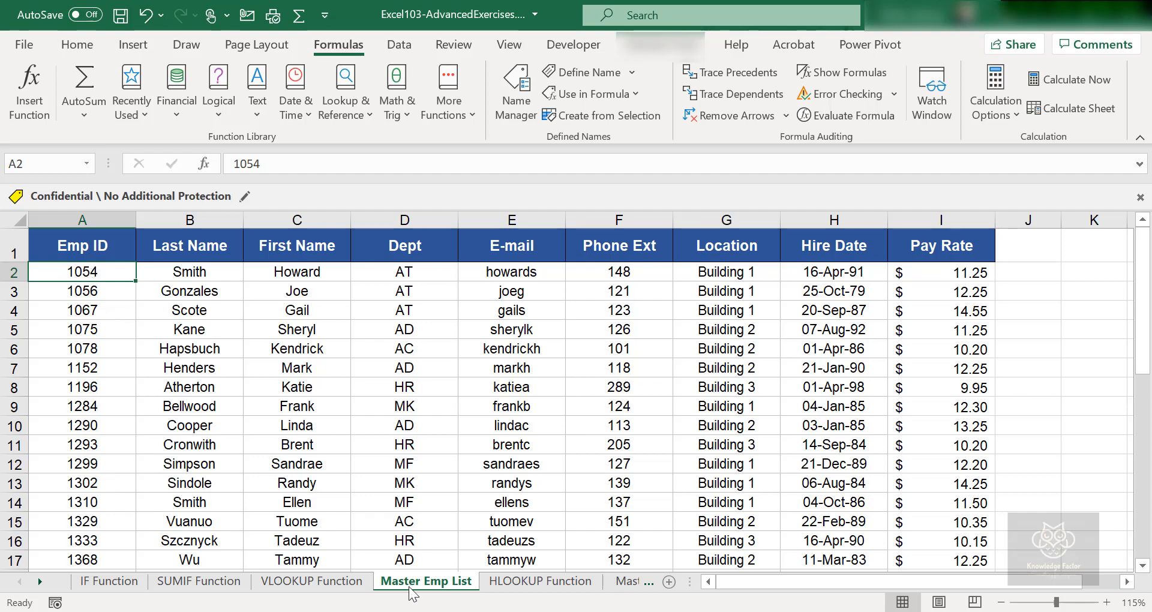
click(338, 582)
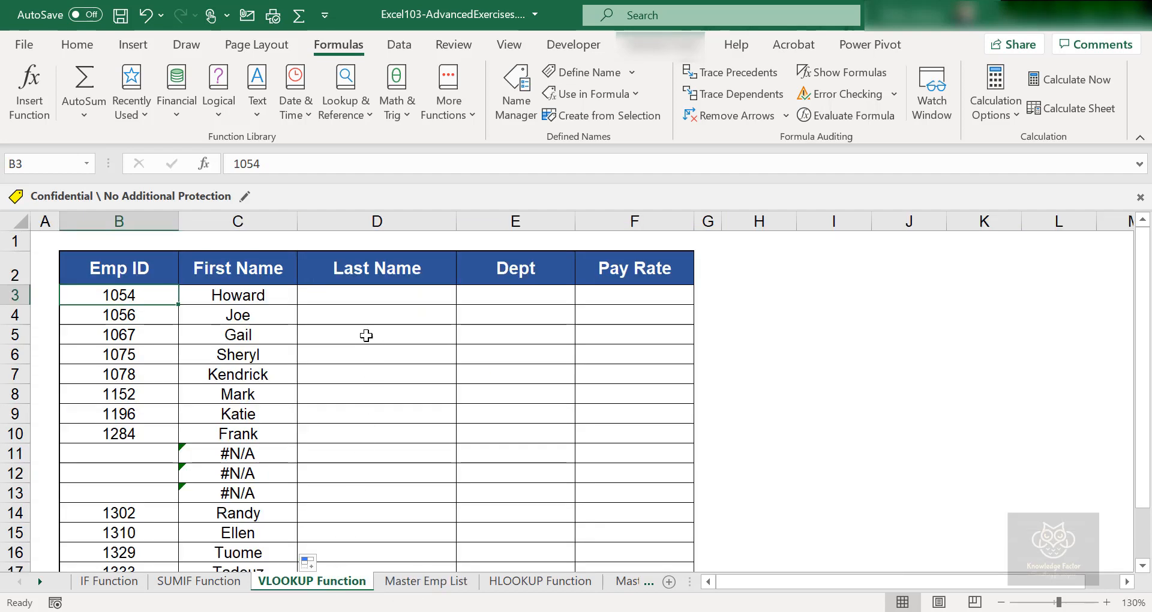
click(367, 295)
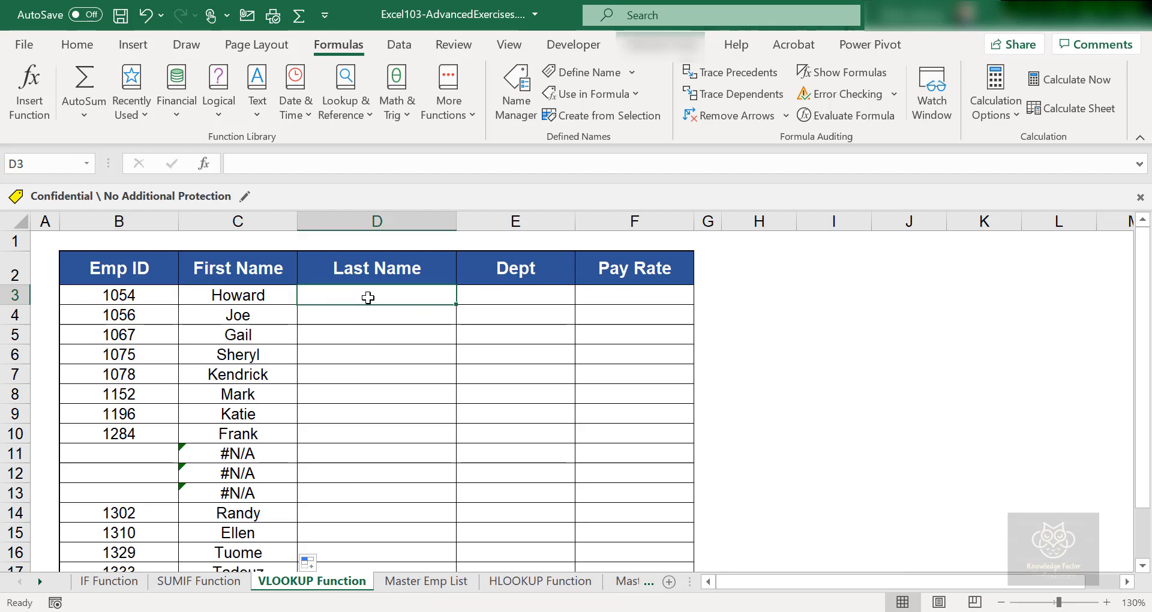
click(427, 585)
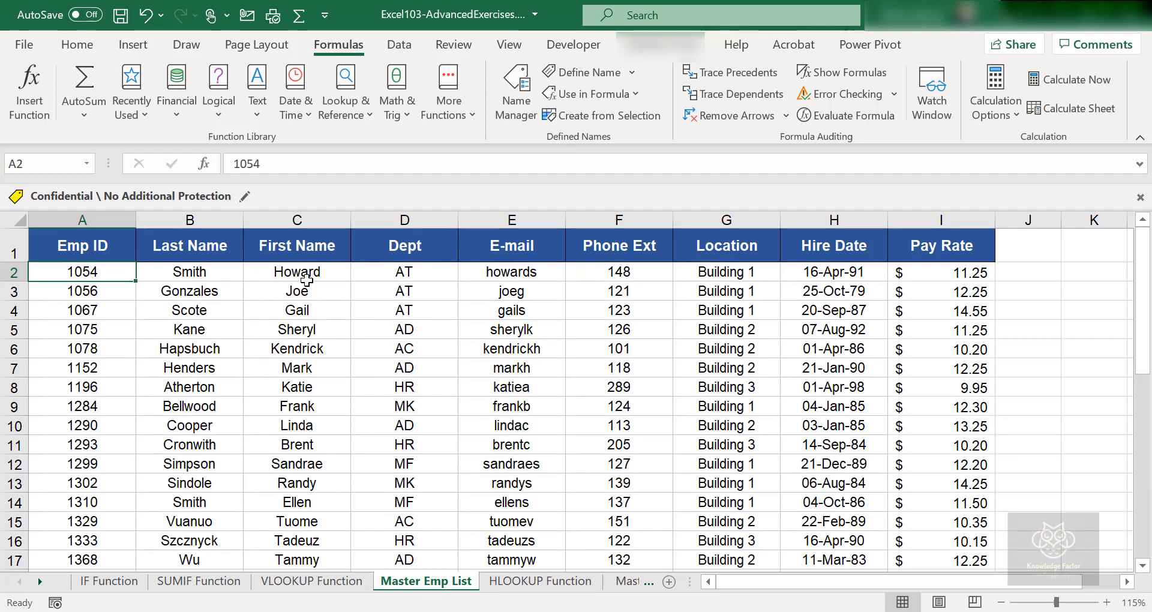
click(174, 267)
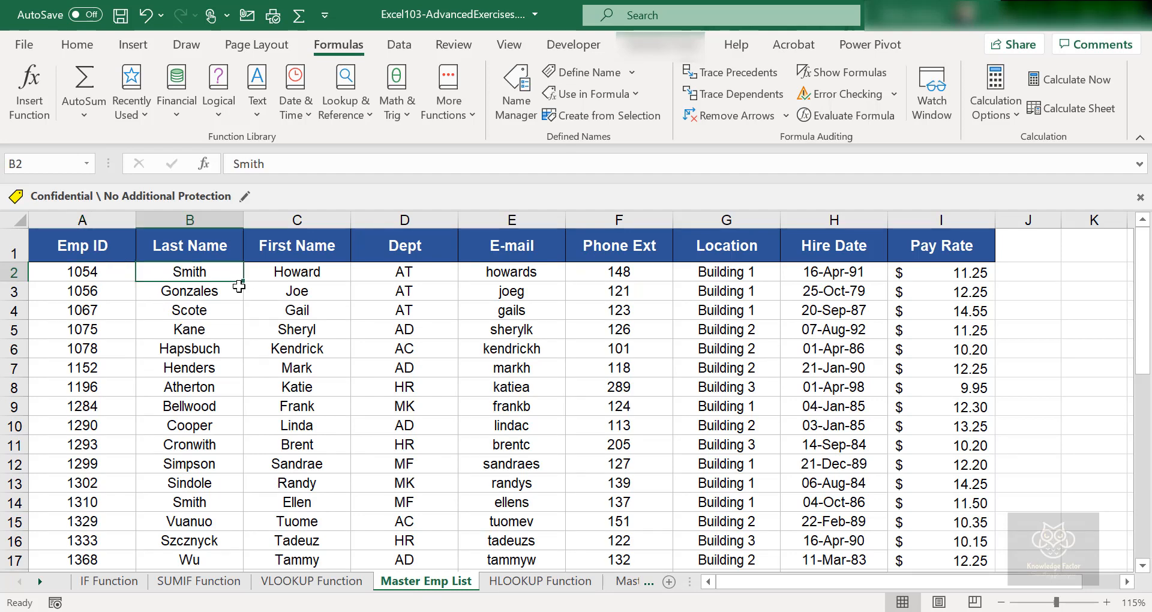
click(316, 585)
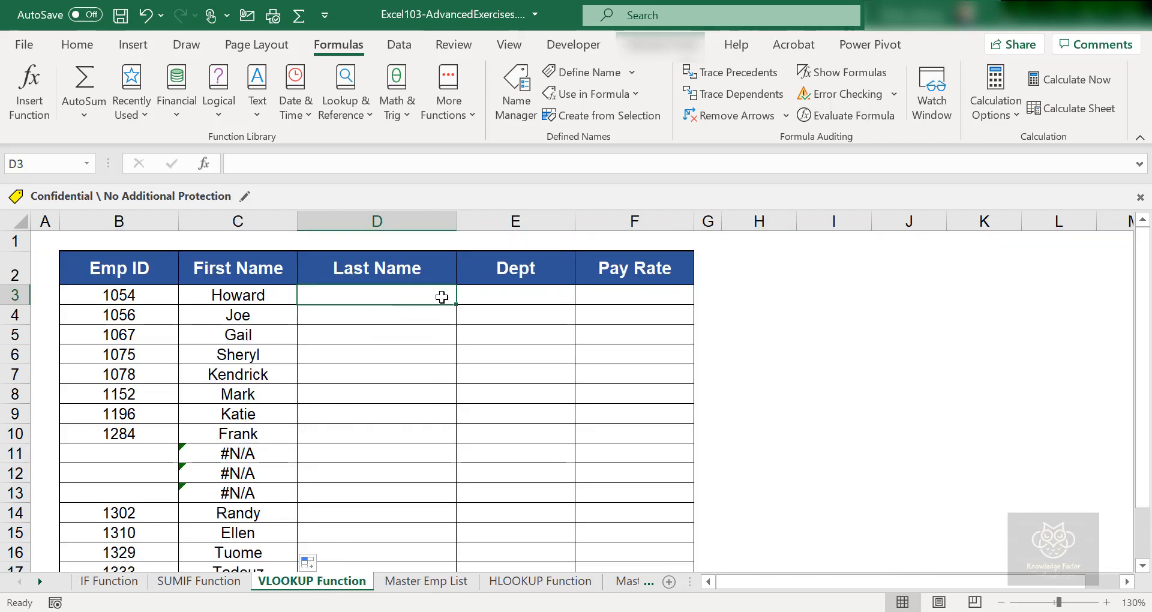
click(507, 296)
click(636, 296)
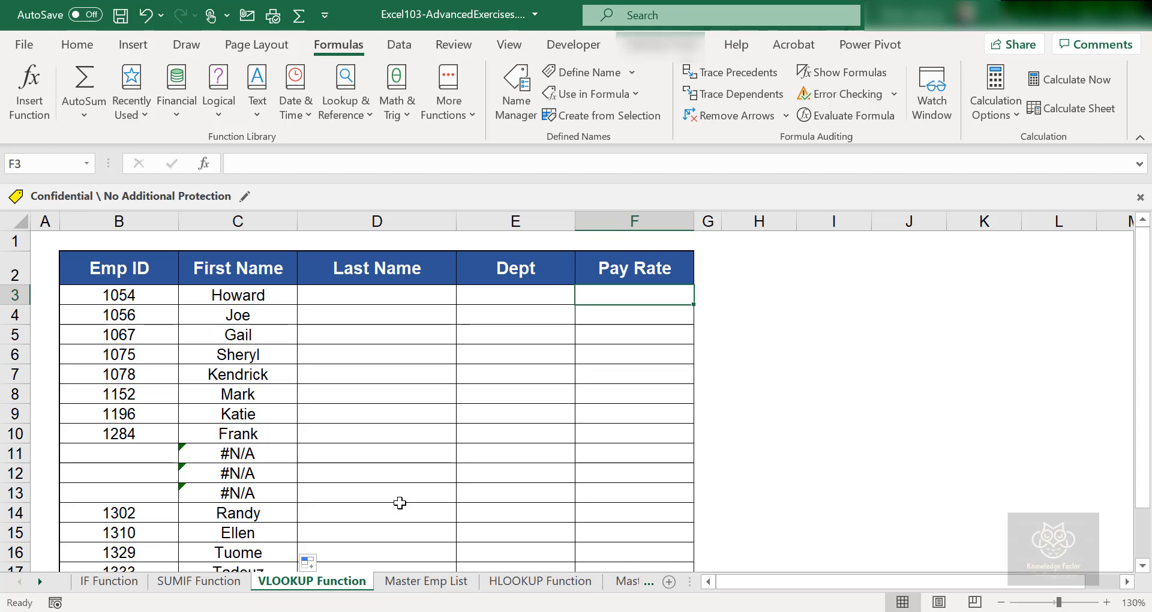
- Start a VLOOKUP formula in cell D3 and set its Lookup_value argument to B3 in the Function Arguments dialog
click(367, 301)
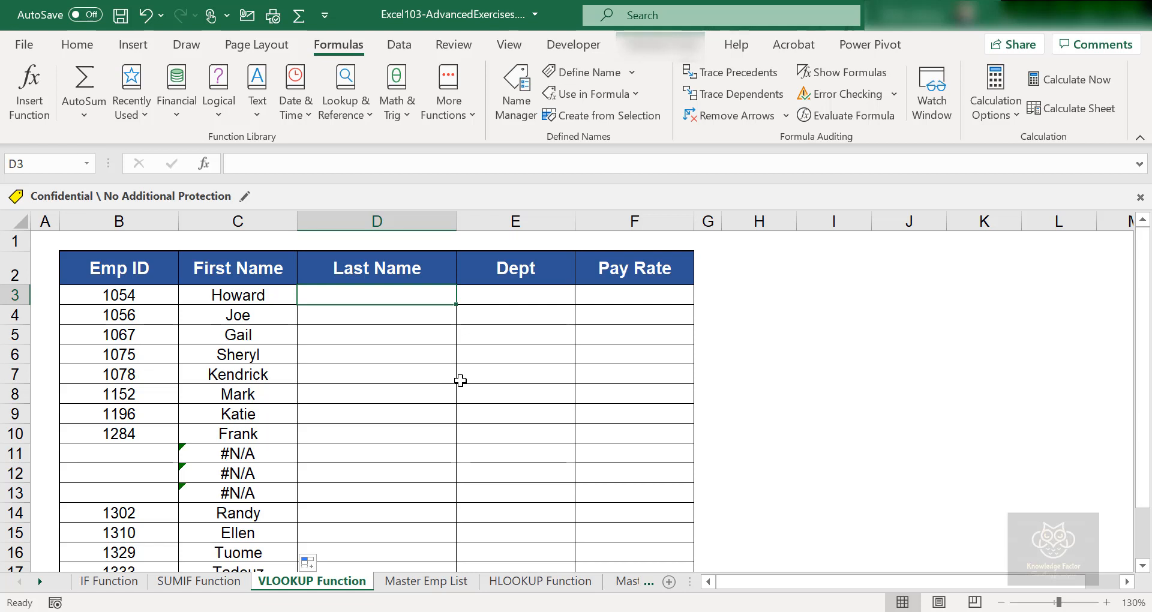
text(=V)
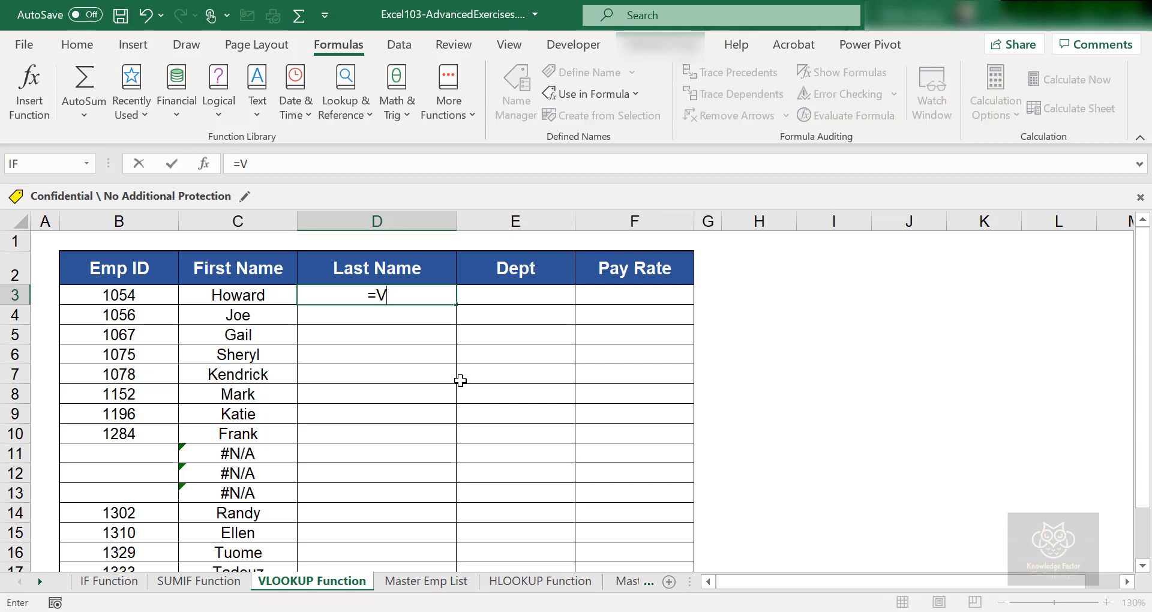
text(LOOKUP)
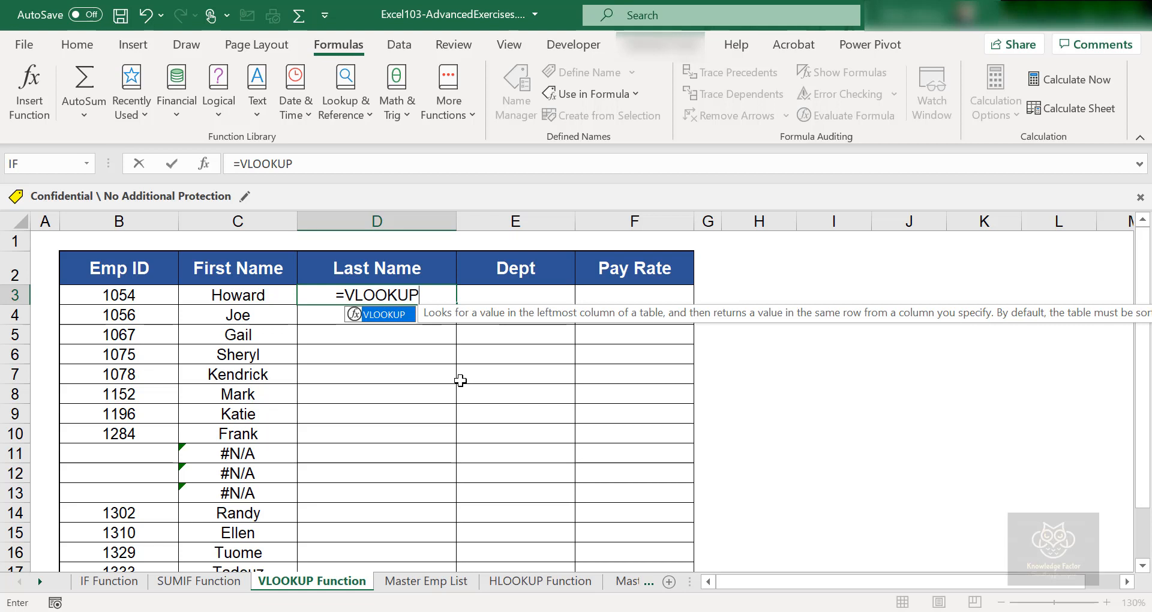
text(()
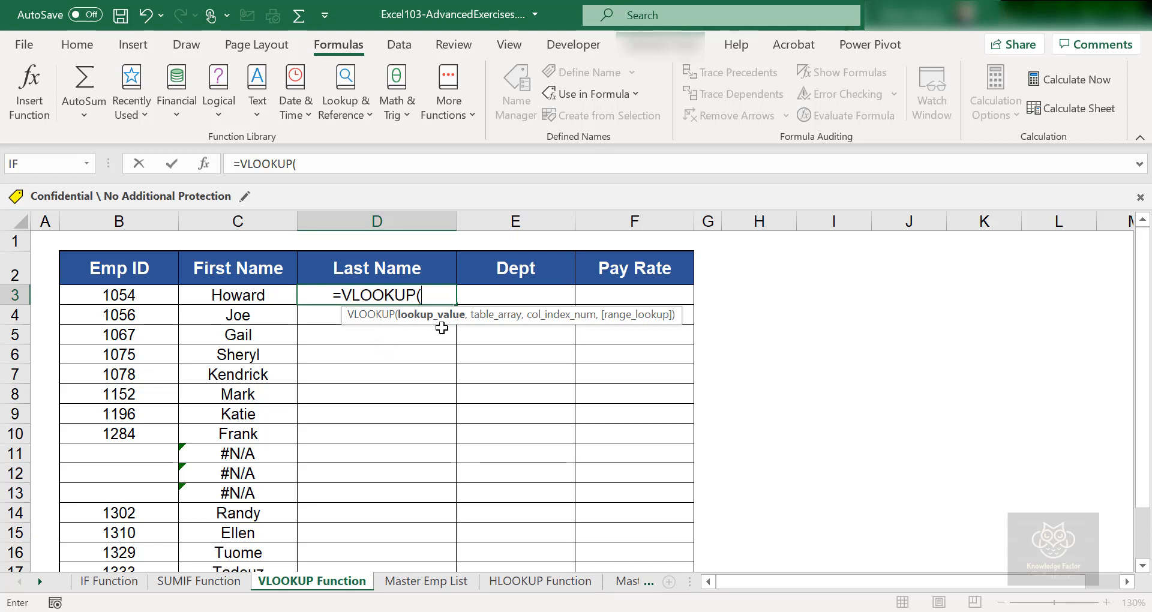
click(204, 164)
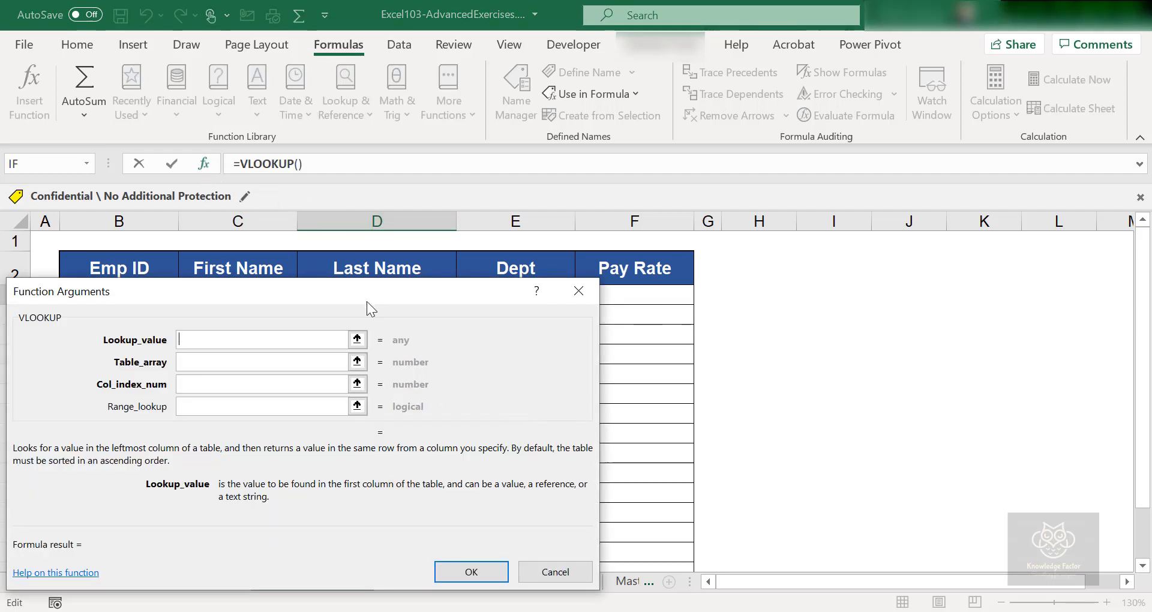
drag(366, 298, 837, 236)
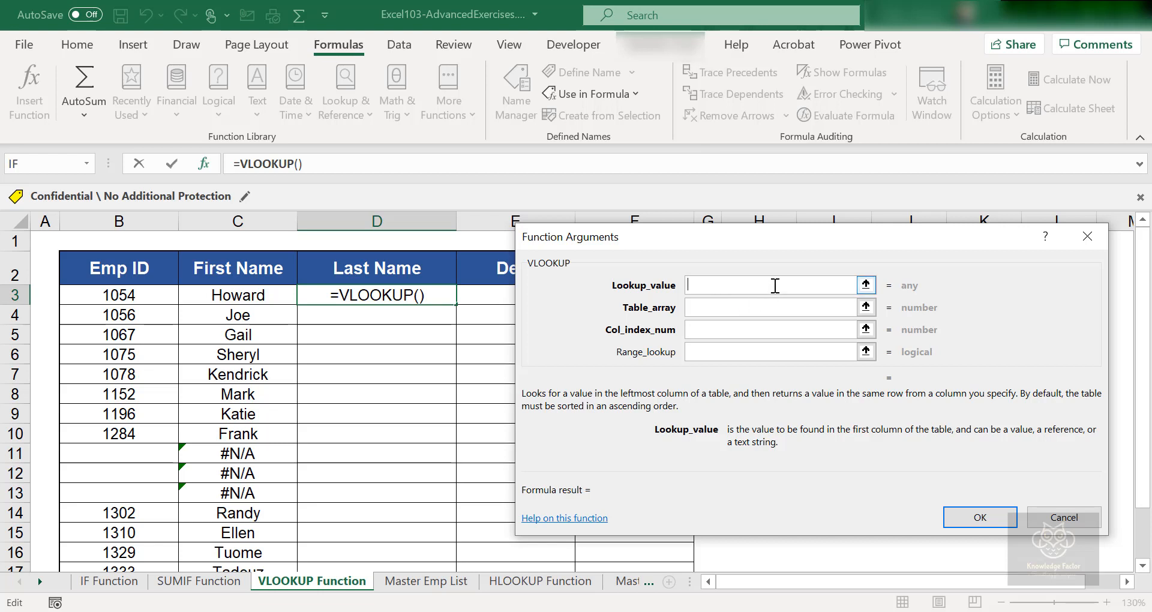
text(B3)
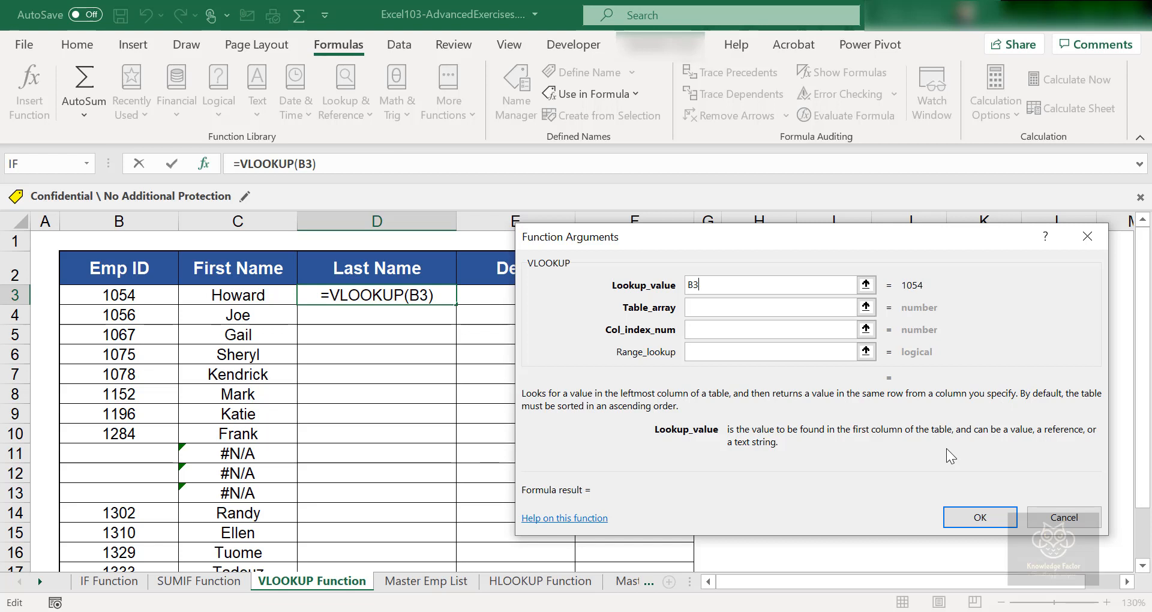
- Lock only the column of the Lookup_value reference so that it reads $B3
key(F4)
key(F4)
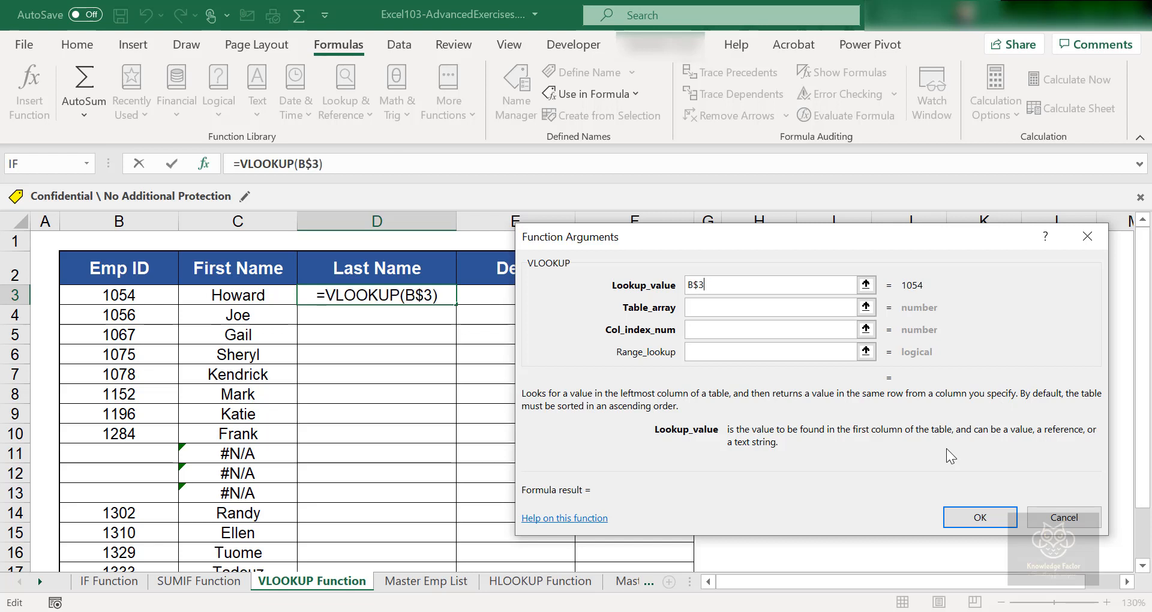
key(F4)
click(694, 289)
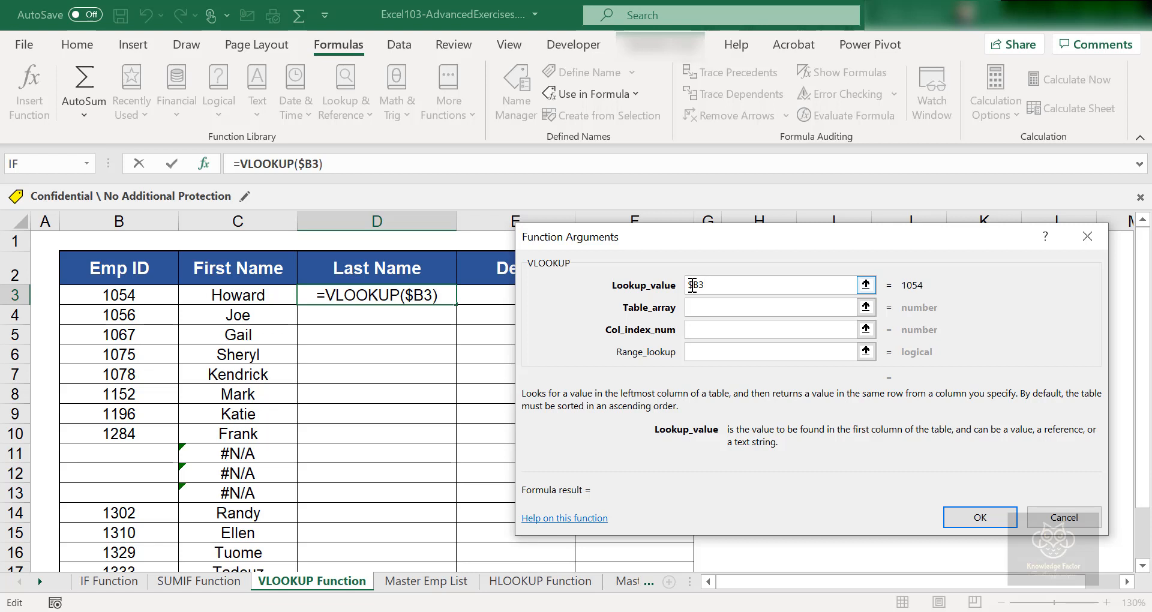
- Set Table_array to the whole employee table A1:I38 on the Master Emp List sheet, with absolute references $A$1:$I$38
click(728, 301)
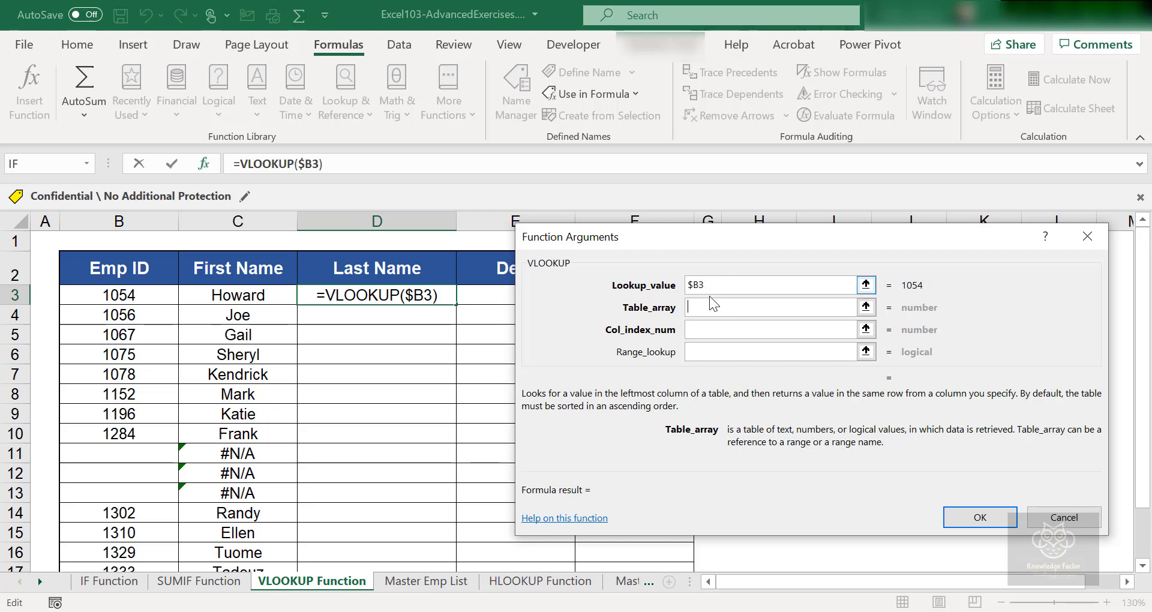
click(720, 309)
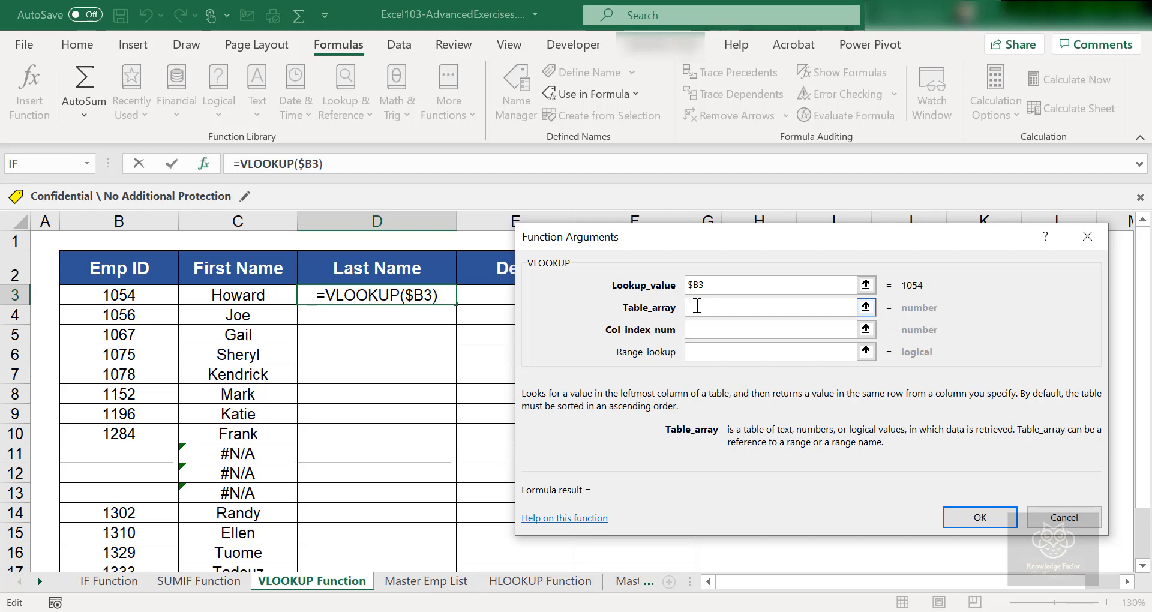
click(412, 585)
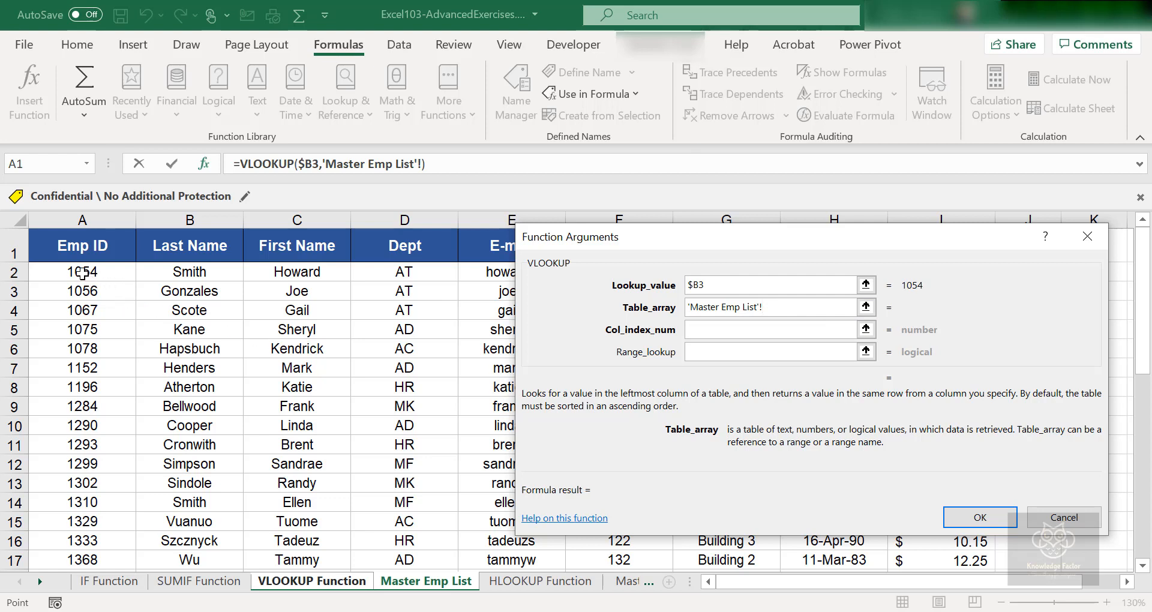
click(78, 247)
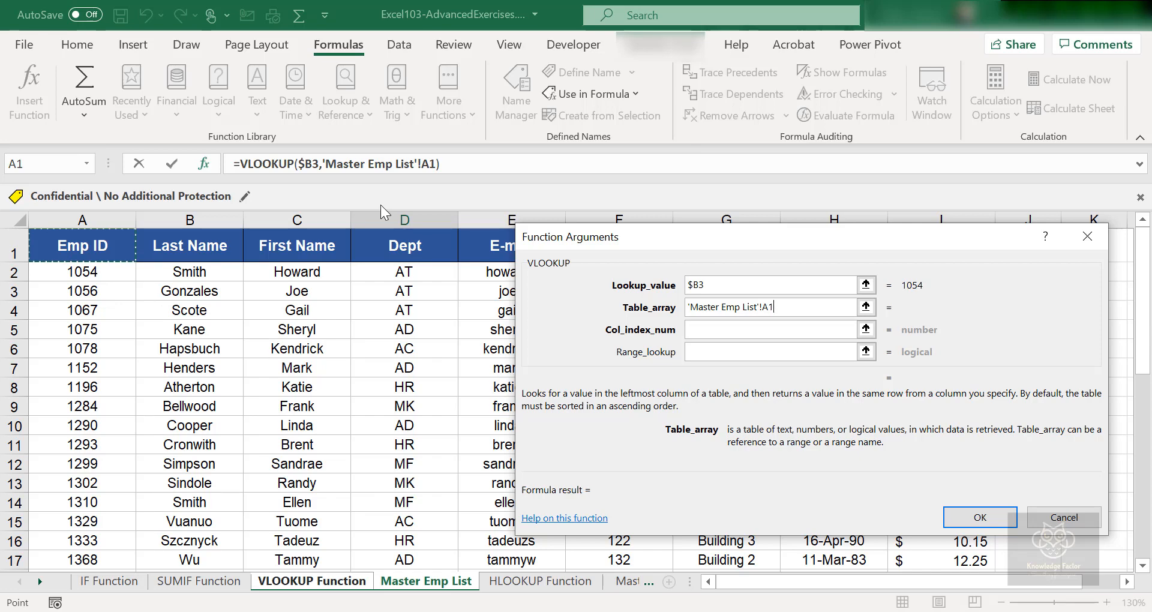
key(ctrl+shift+Down)
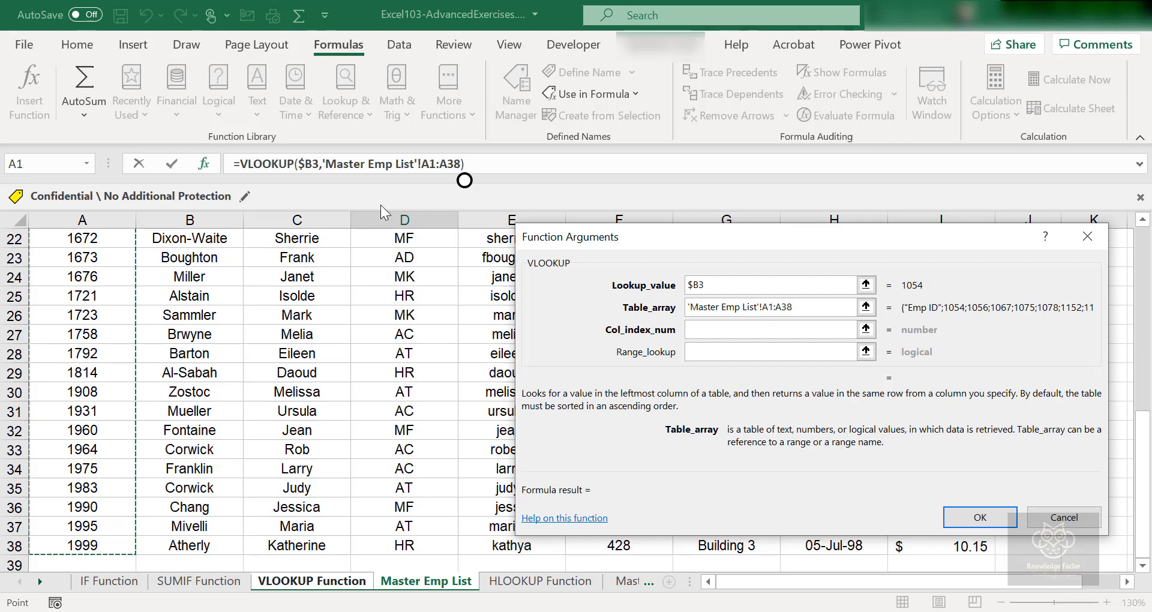
key(ctrl+shift+Right)
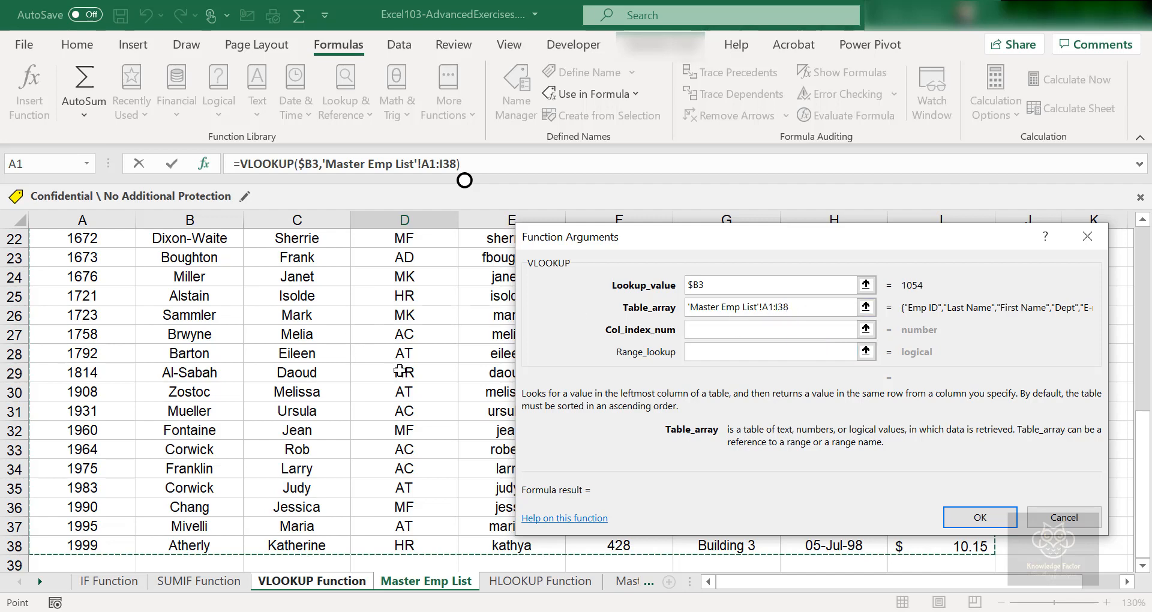
scroll(402, 384, up, 7)
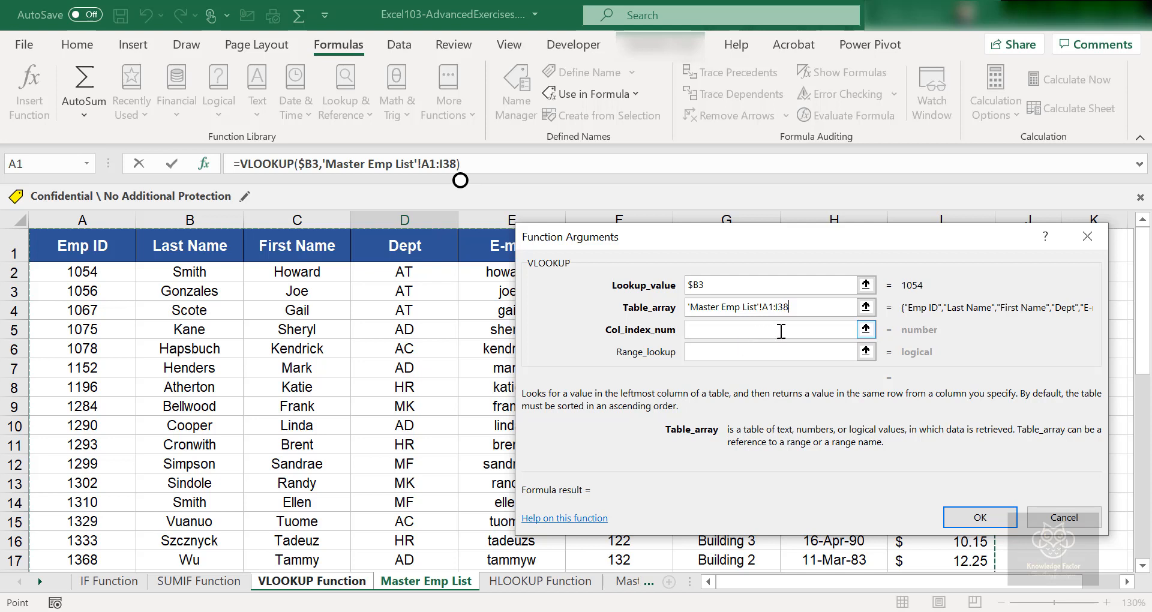
drag(788, 307, 762, 307)
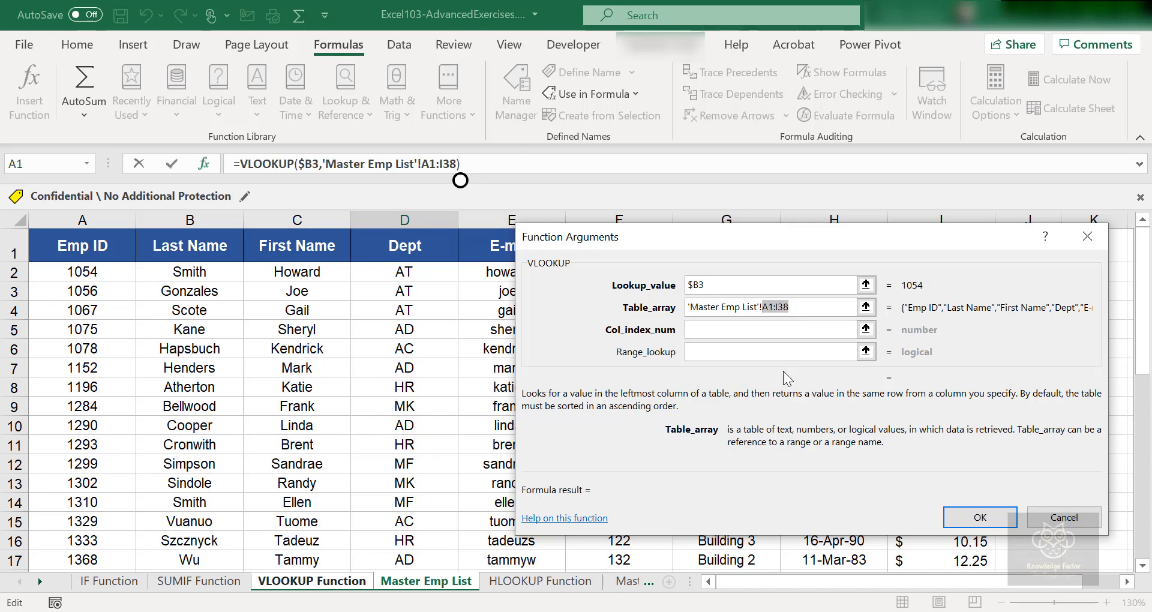
key(F4)
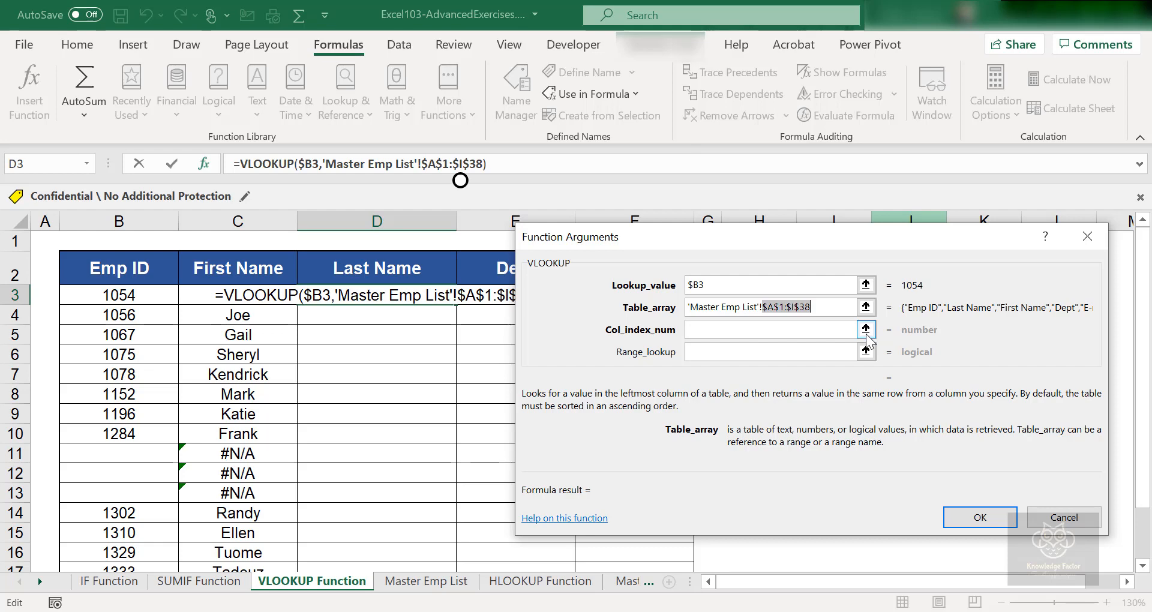
key(Tab)
- Check the Last Name column's position within the table on the Master Emp List sheet, and return to the VLOOKUP Function sheet
click(426, 581)
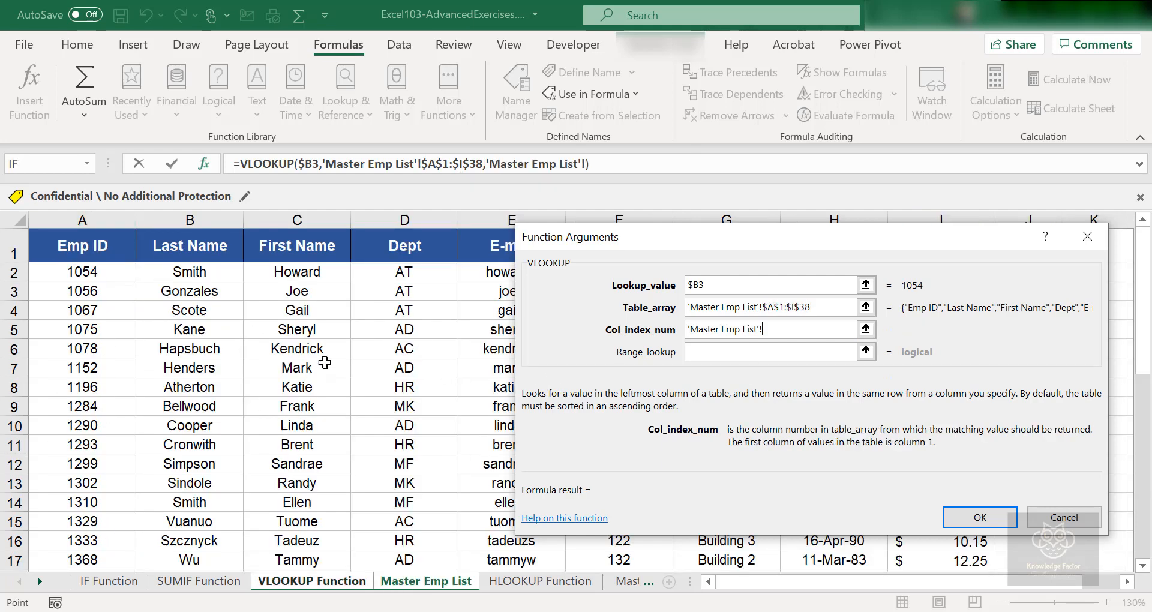
click(87, 212)
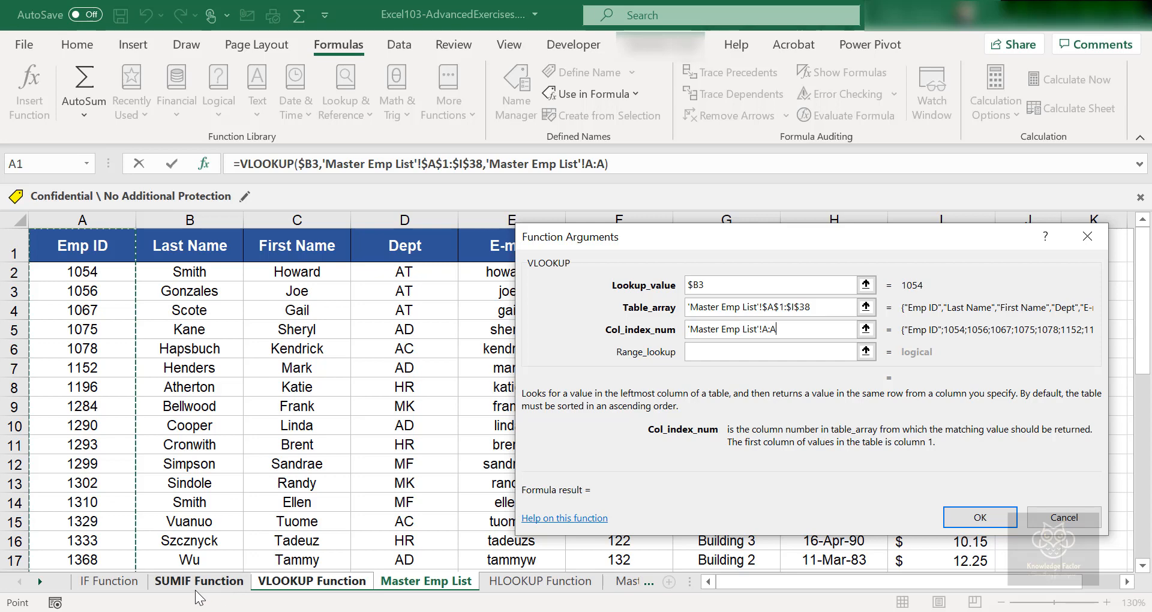
click(312, 583)
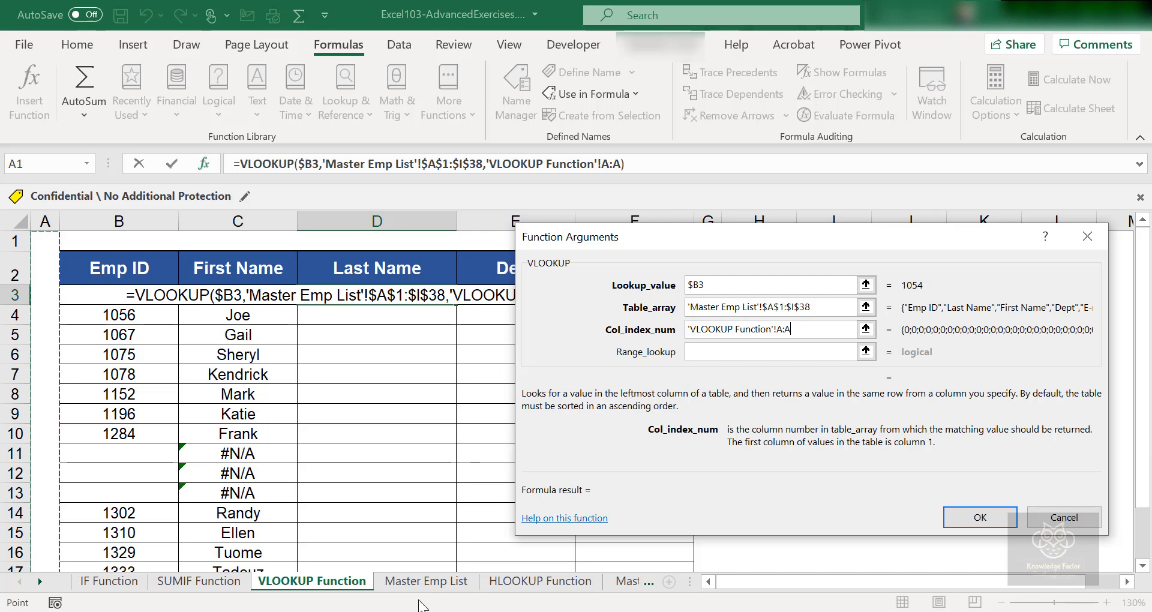
click(426, 581)
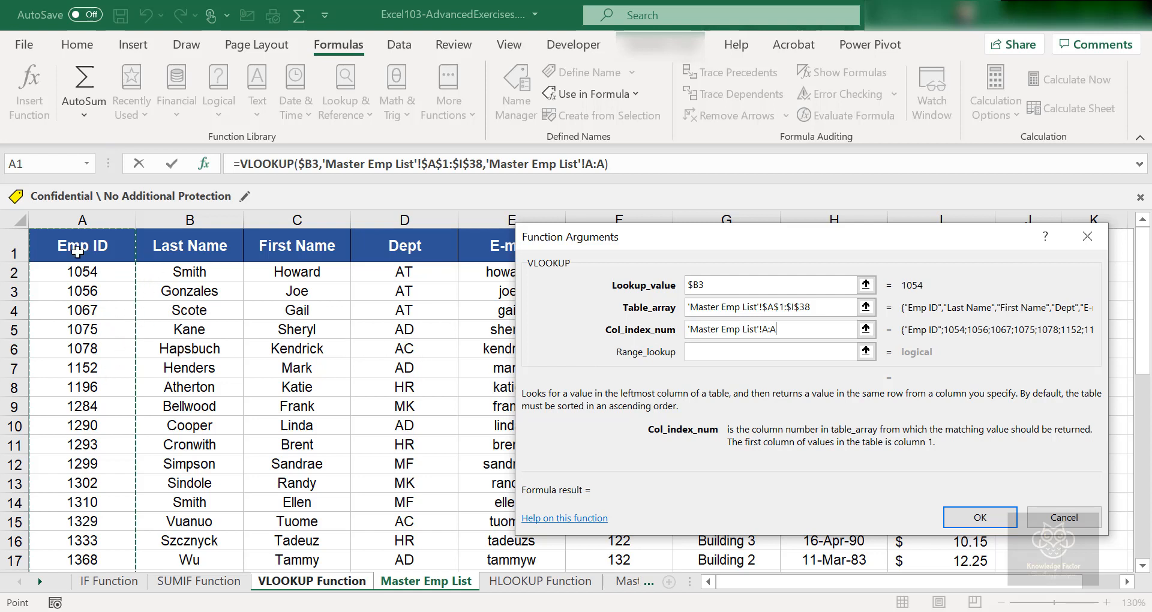
click(211, 247)
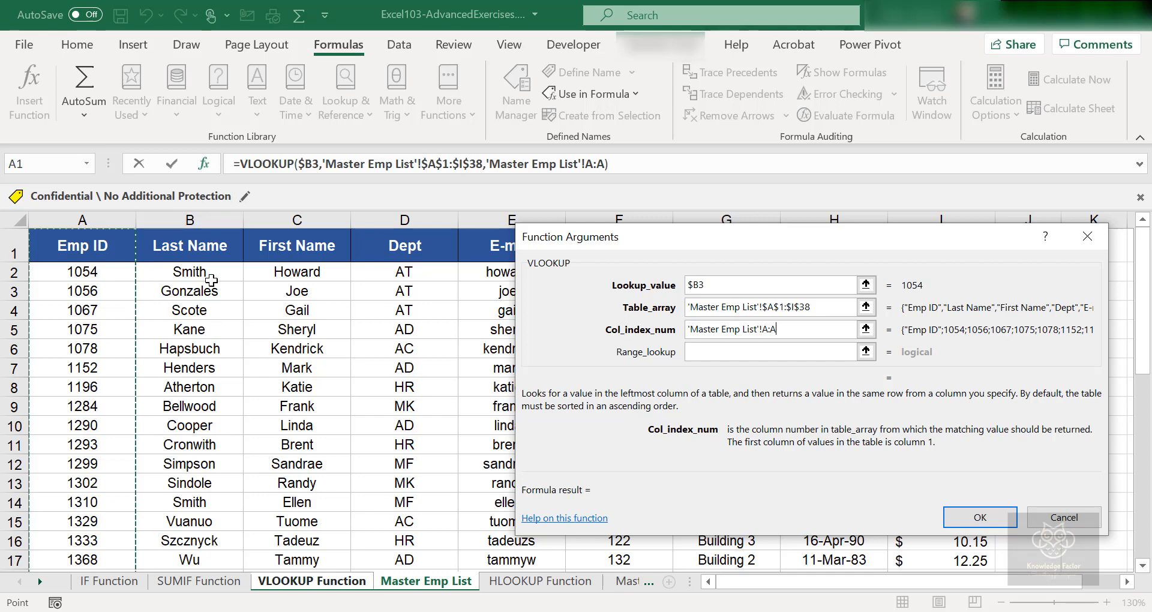
click(312, 580)
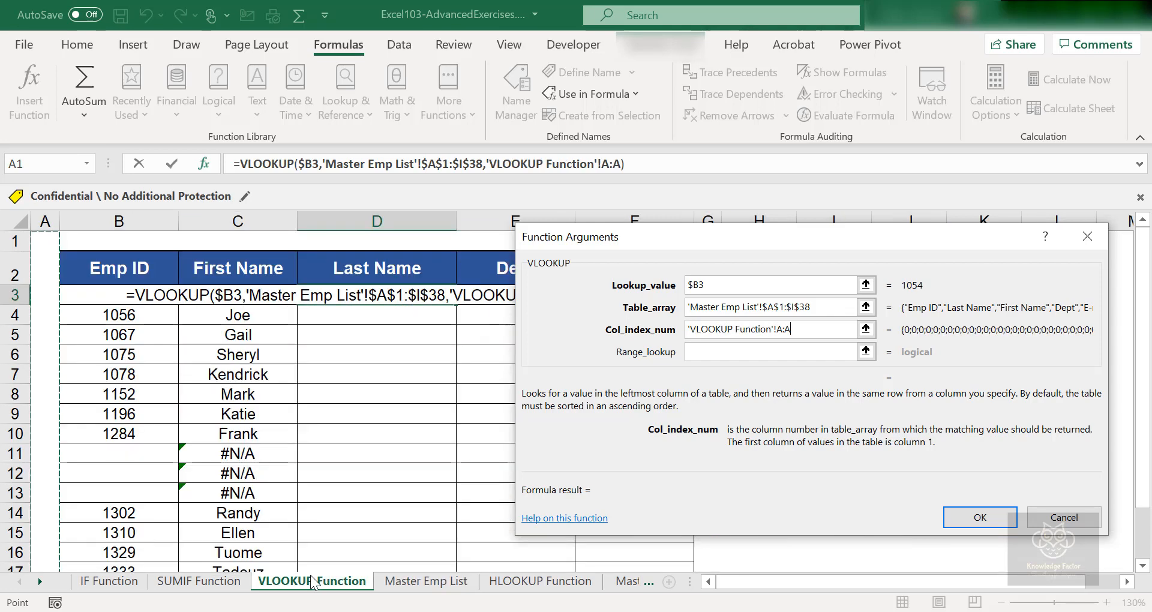
- Replace the Col_index_num entry with 2 and set Range_lookup to false for an exact match
drag(791, 328, 621, 329)
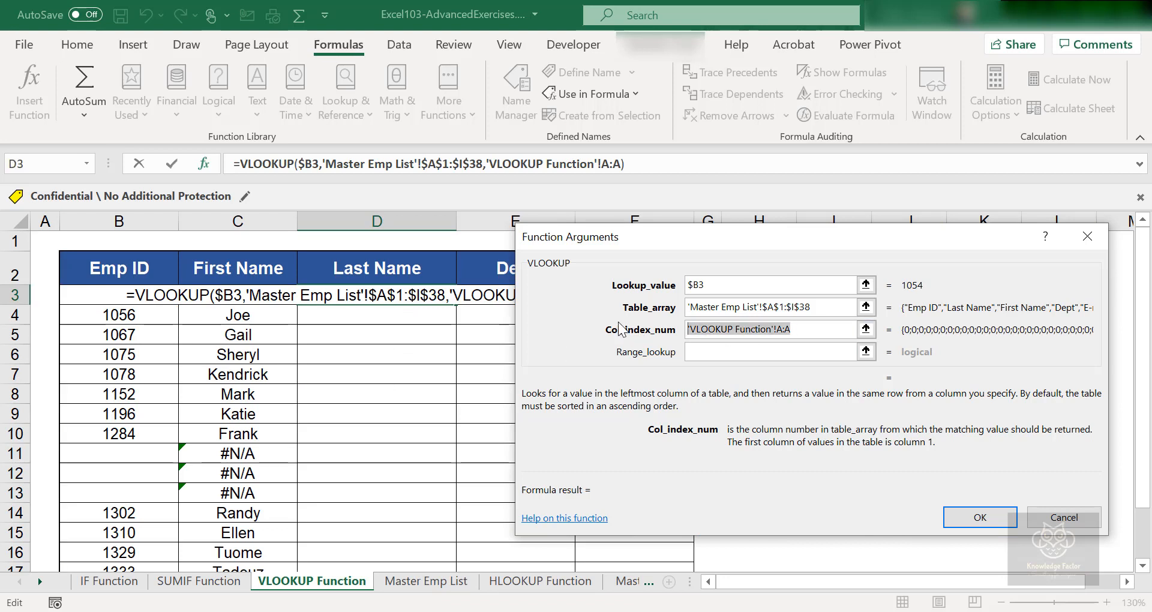
key(BackSpace)
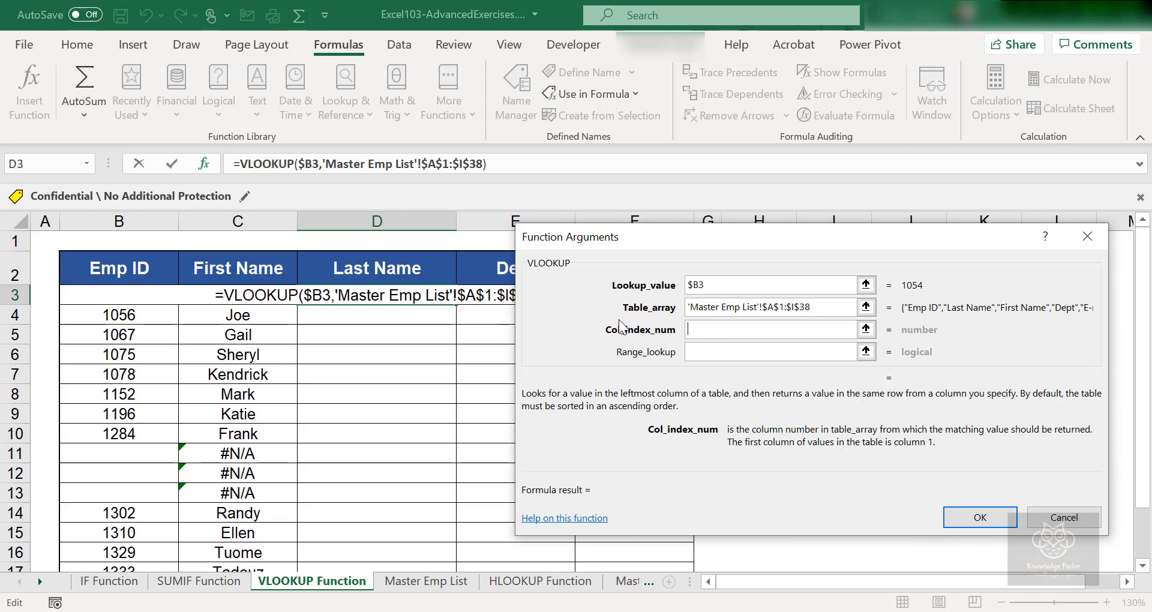
text(2)
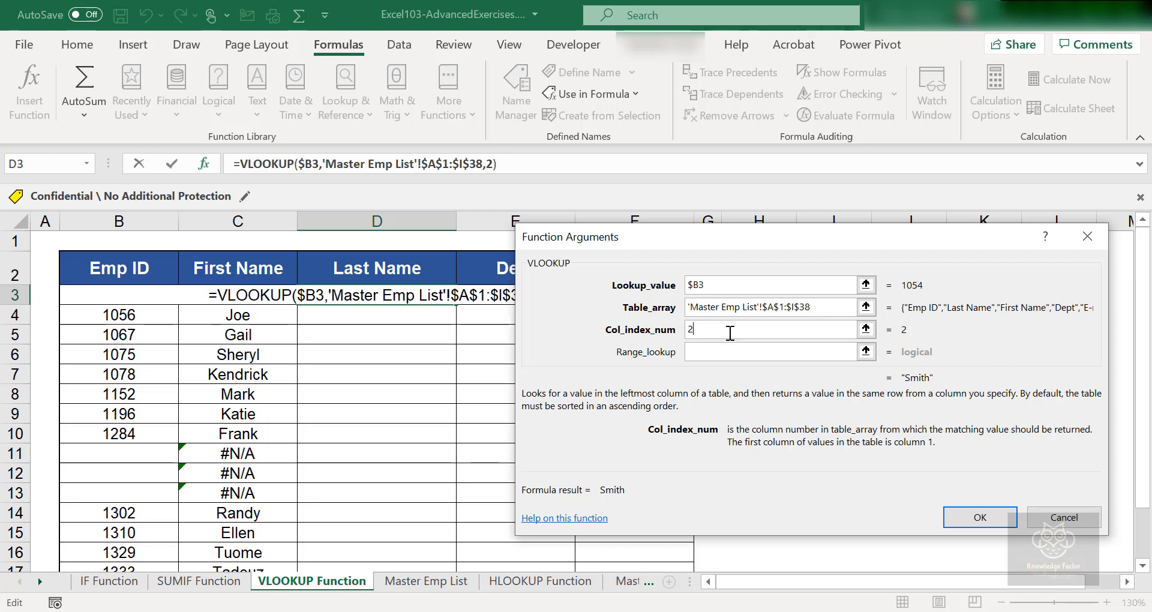
click(707, 351)
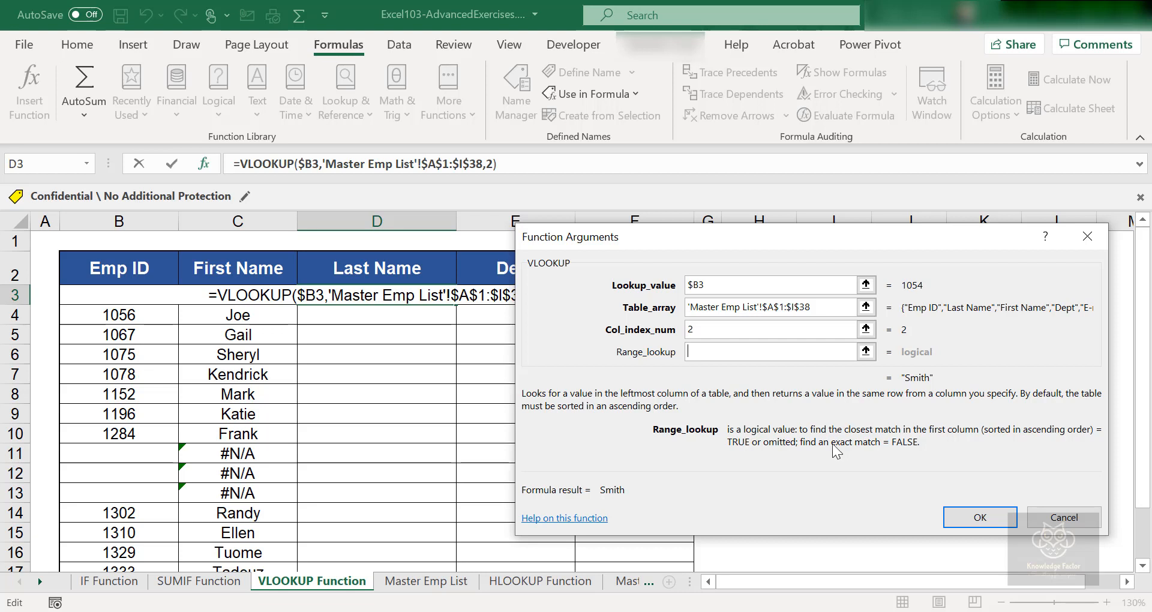
click(725, 351)
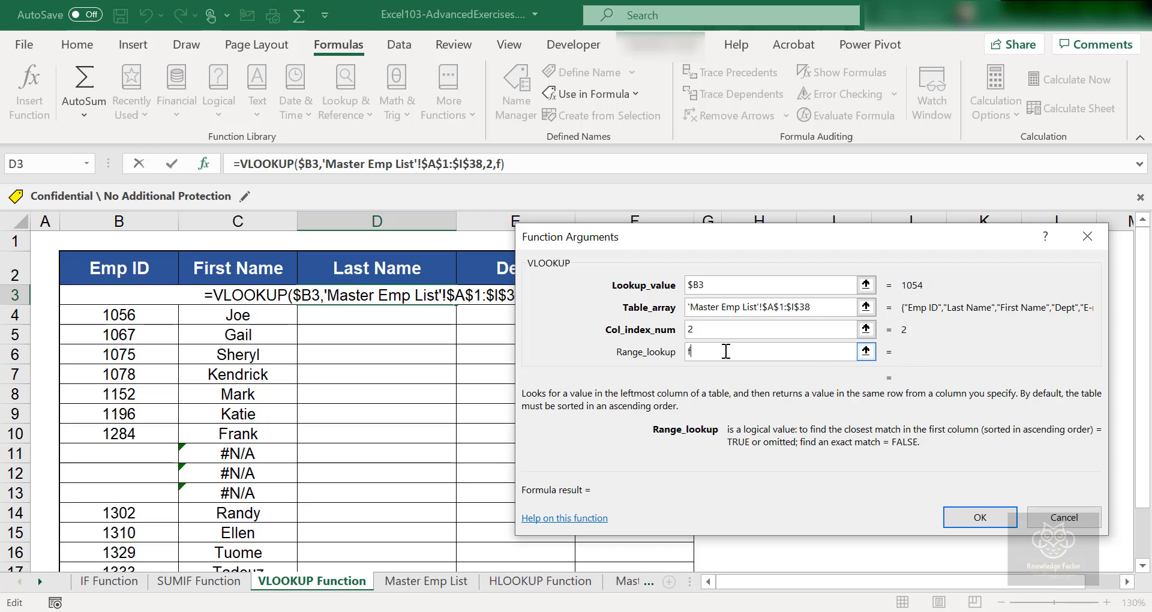
text(false)
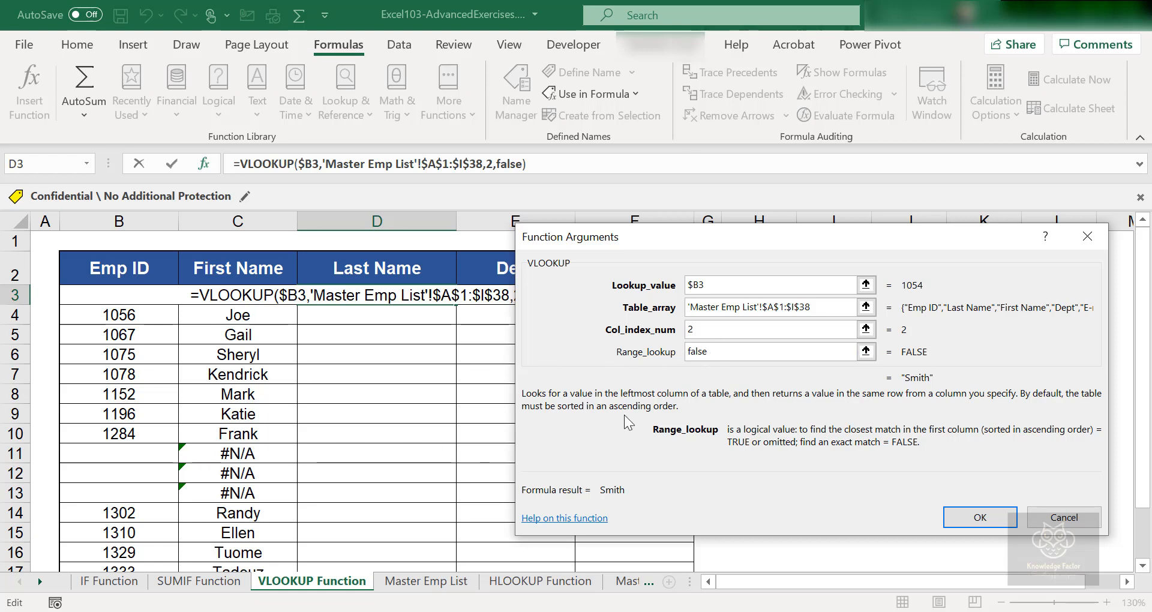
key(ctrl+shift+d)
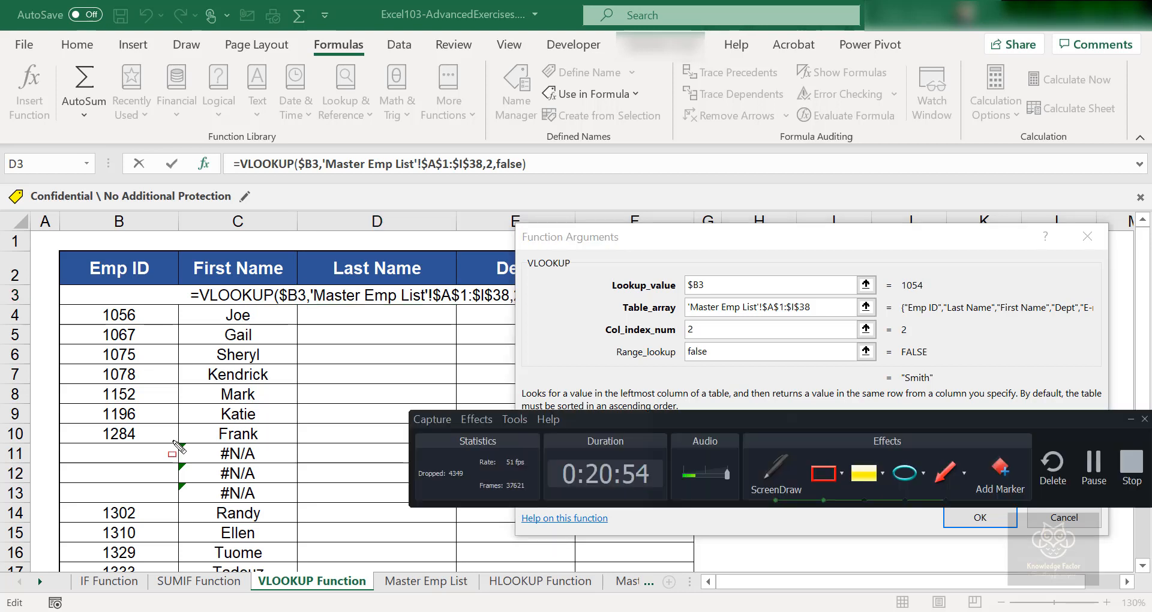
mouse_move(172, 442)
mouse_down()
mouse_move(226, 454)
mouse_move(305, 503)
mouse_up()
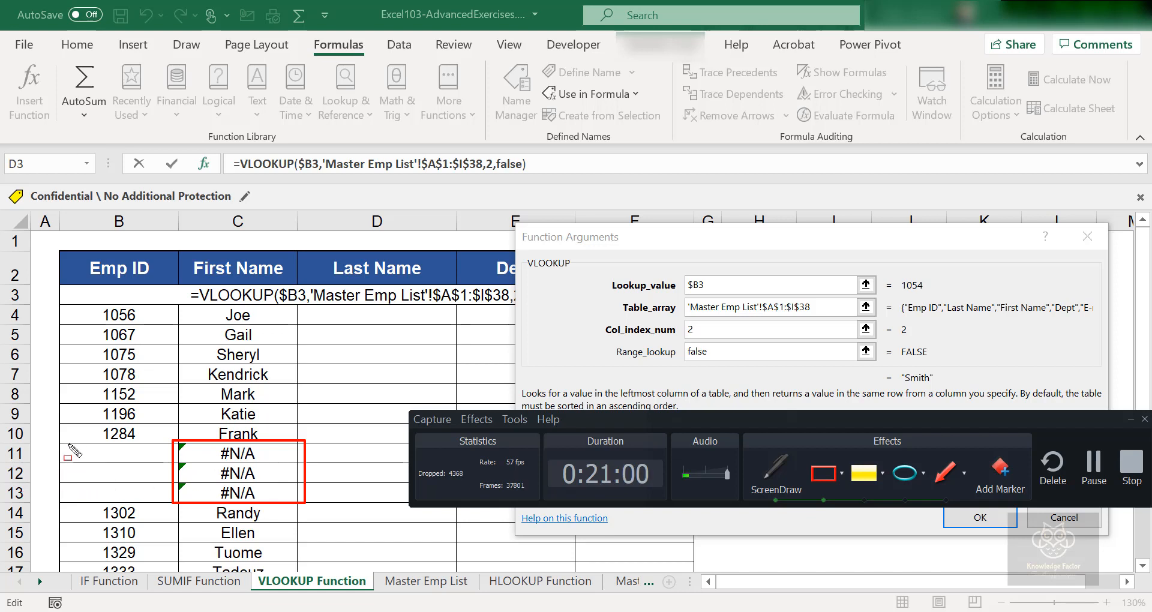
mouse_move(68, 444)
mouse_down()
mouse_move(161, 471)
mouse_move(179, 506)
mouse_up()
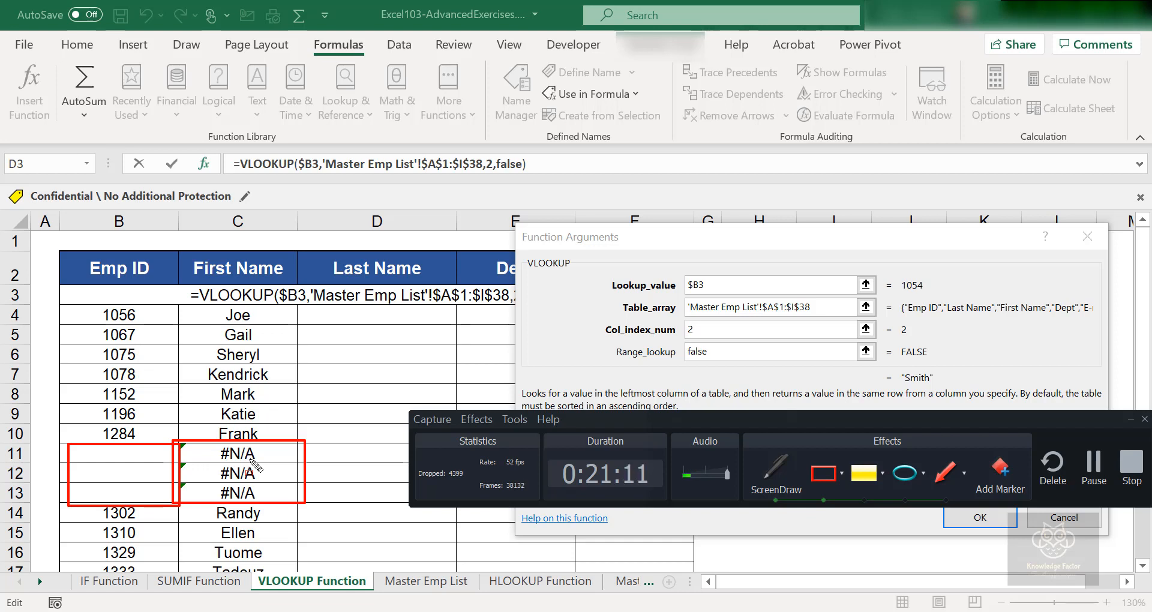
key(Escape)
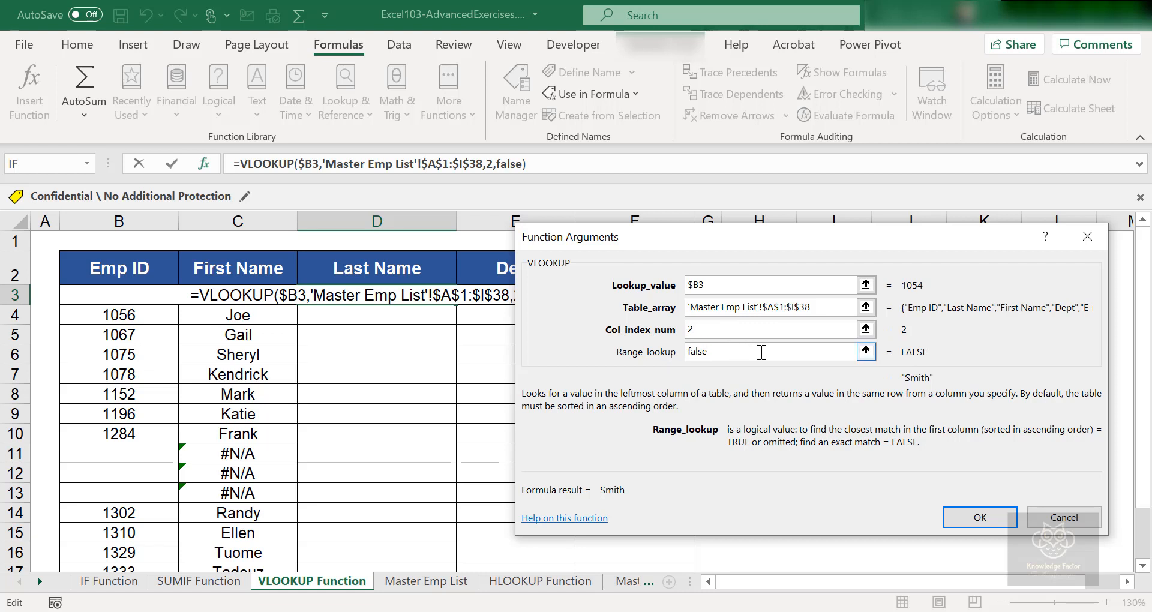
- Confirm the VLOOKUP formula in D3 and fill it down the Last Name column through D18
click(969, 517)
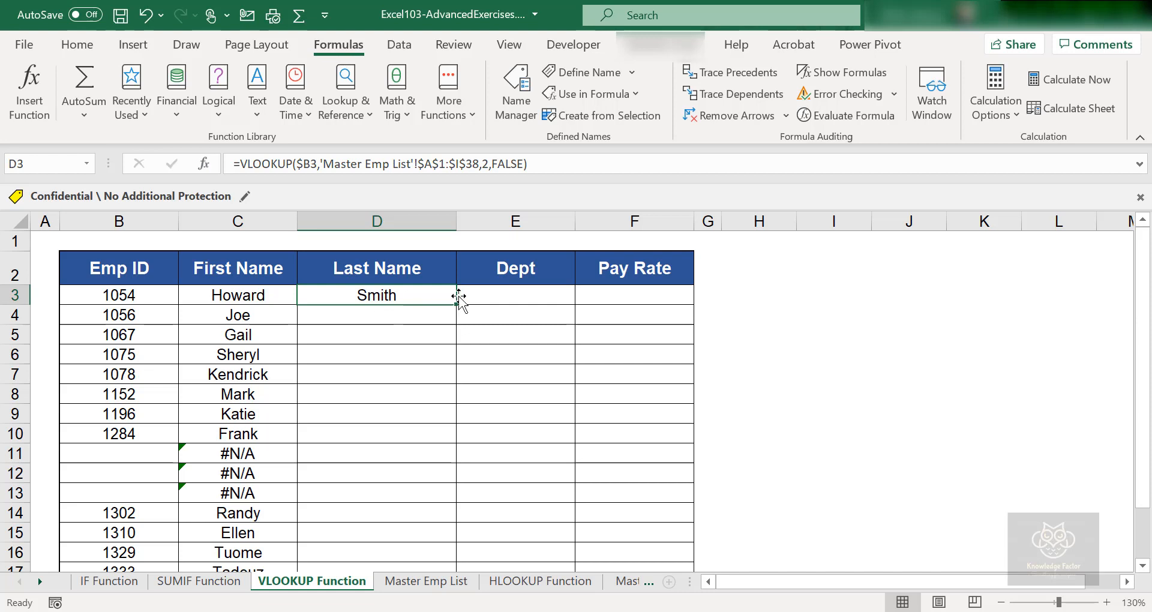
drag(456, 304, 445, 536)
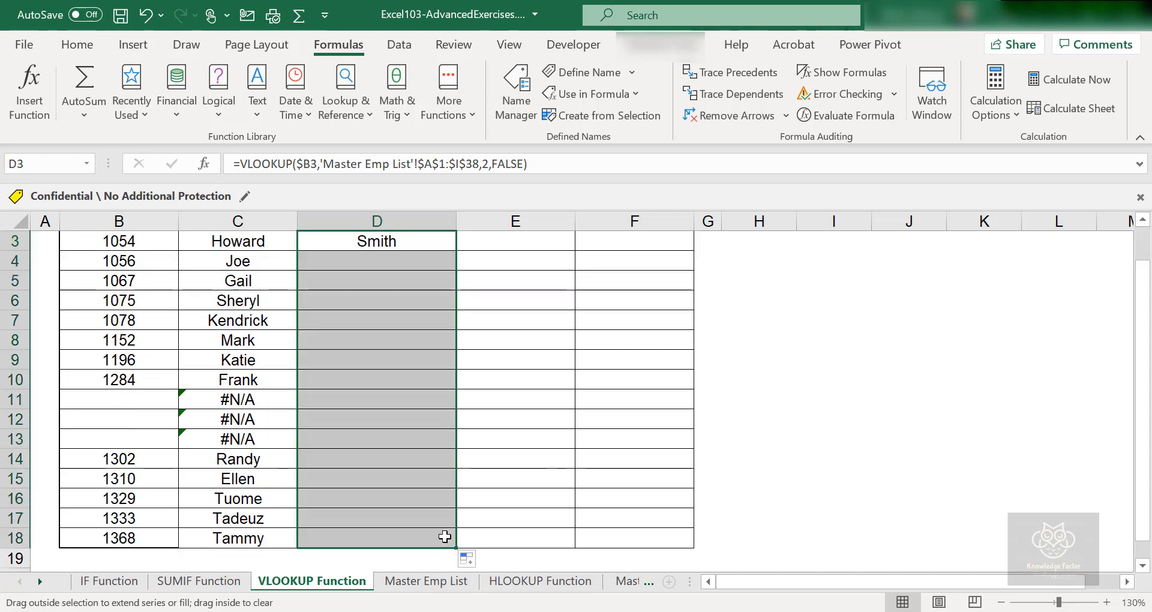
click(546, 342)
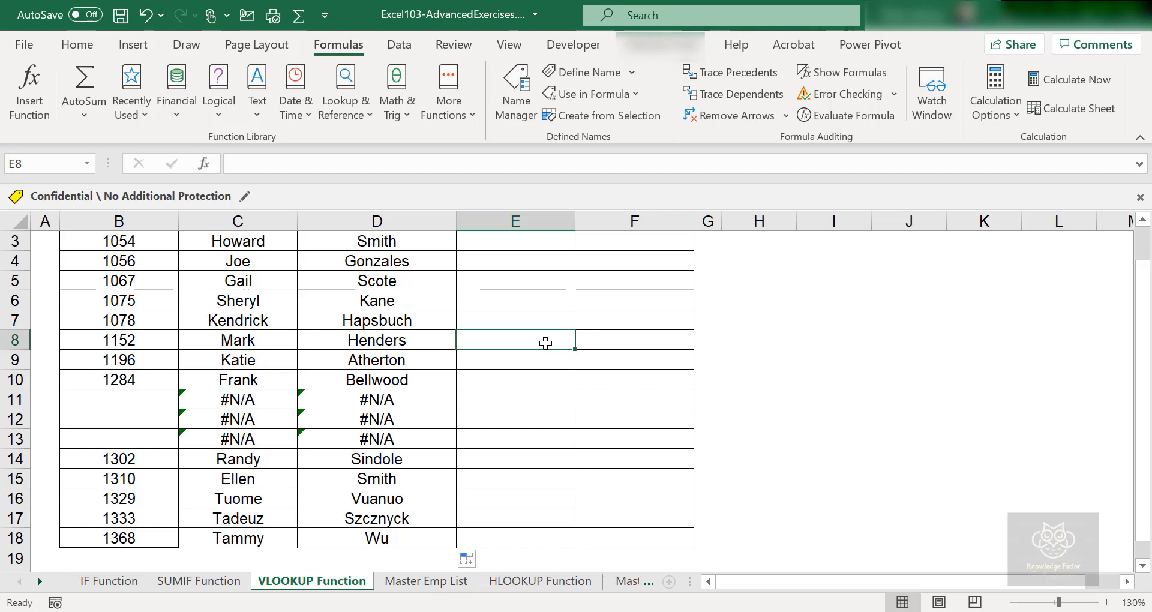
scroll(545, 342, up, 1)
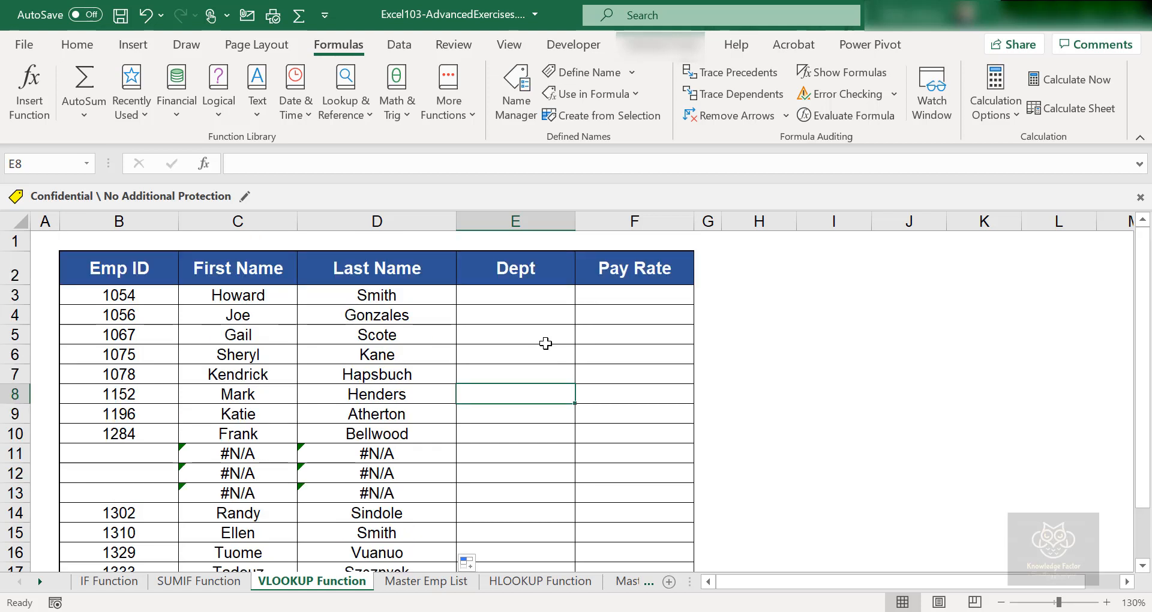
click(507, 297)
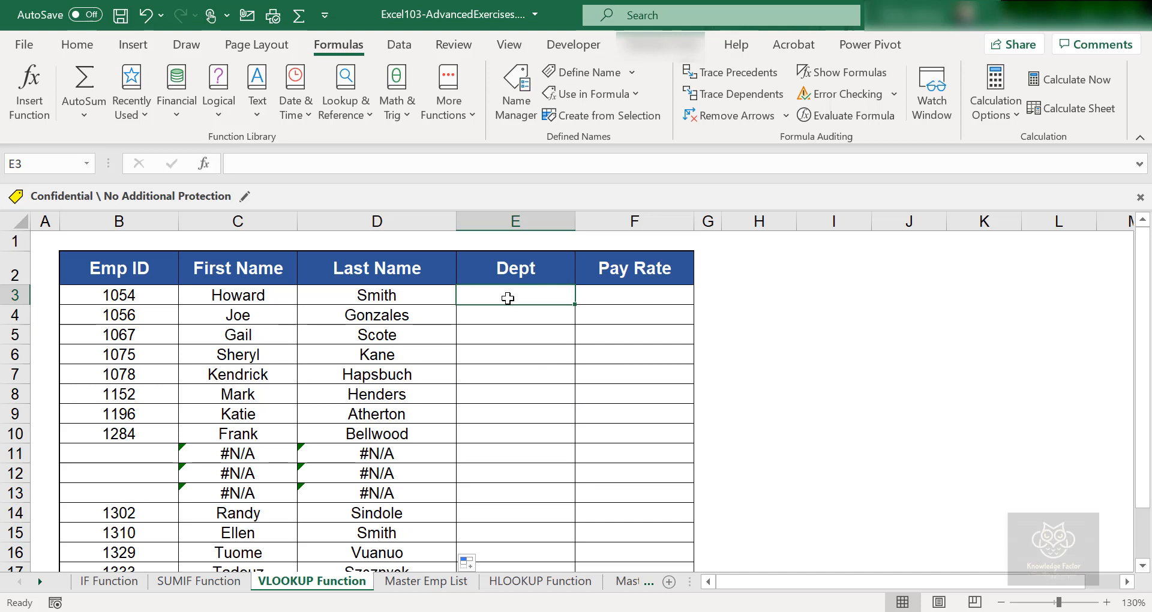
click(672, 299)
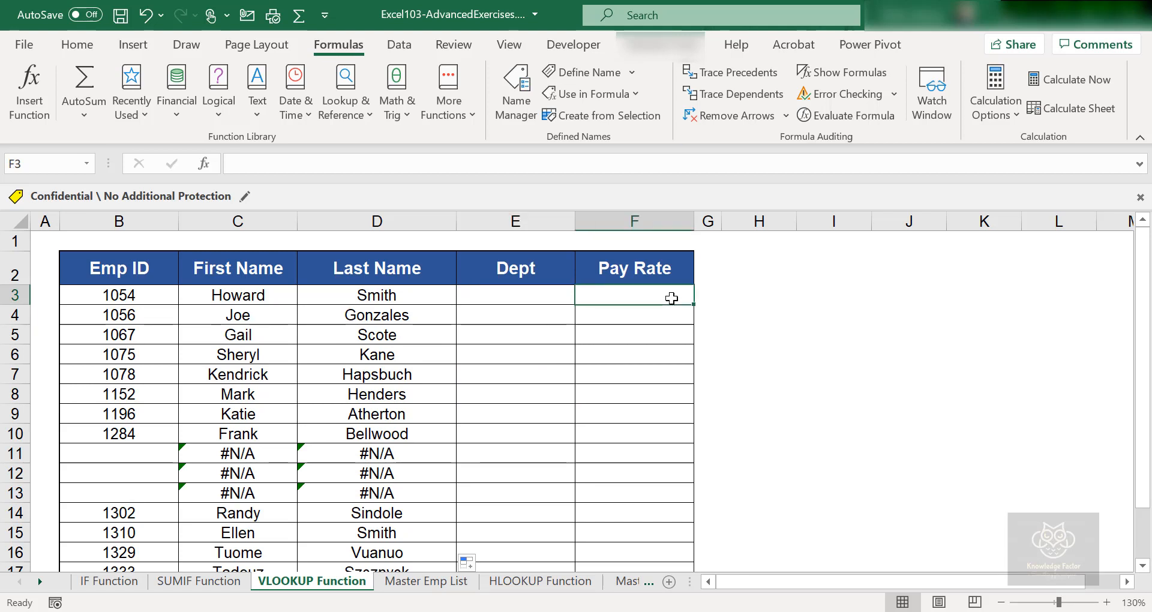
click(541, 300)
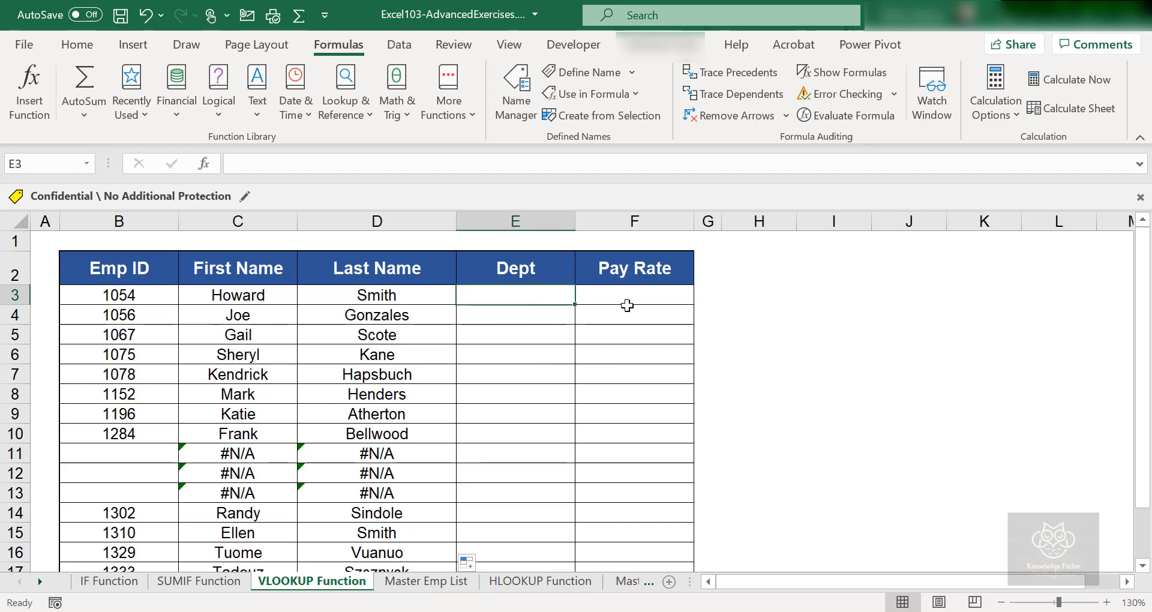
click(579, 310)
click(514, 318)
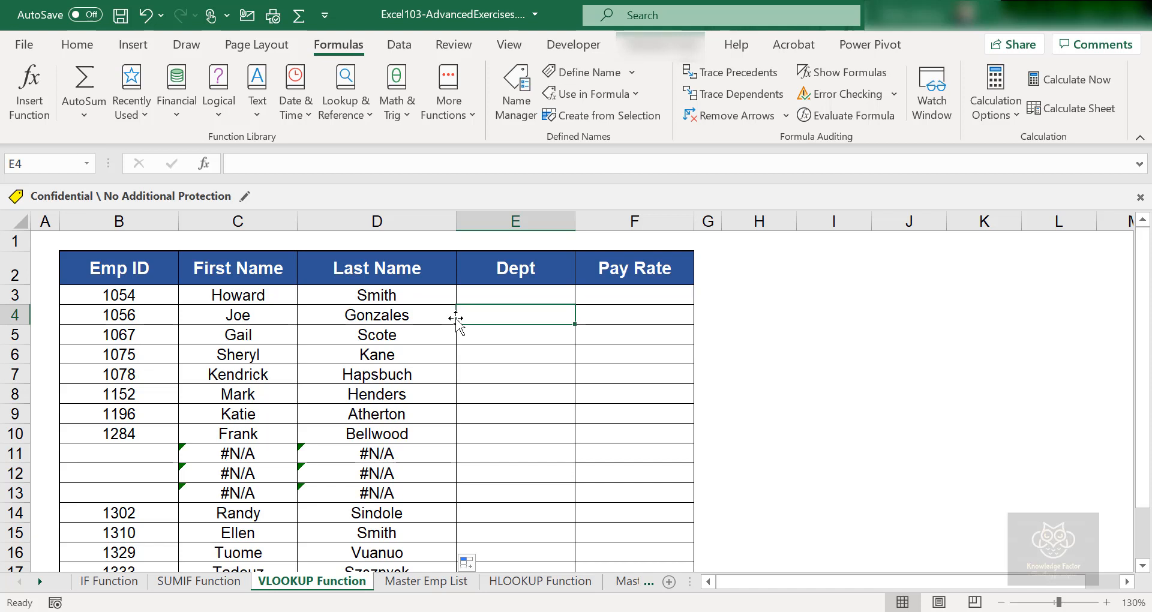
key(Left)
key(Left)
key(Down)
key(Down)
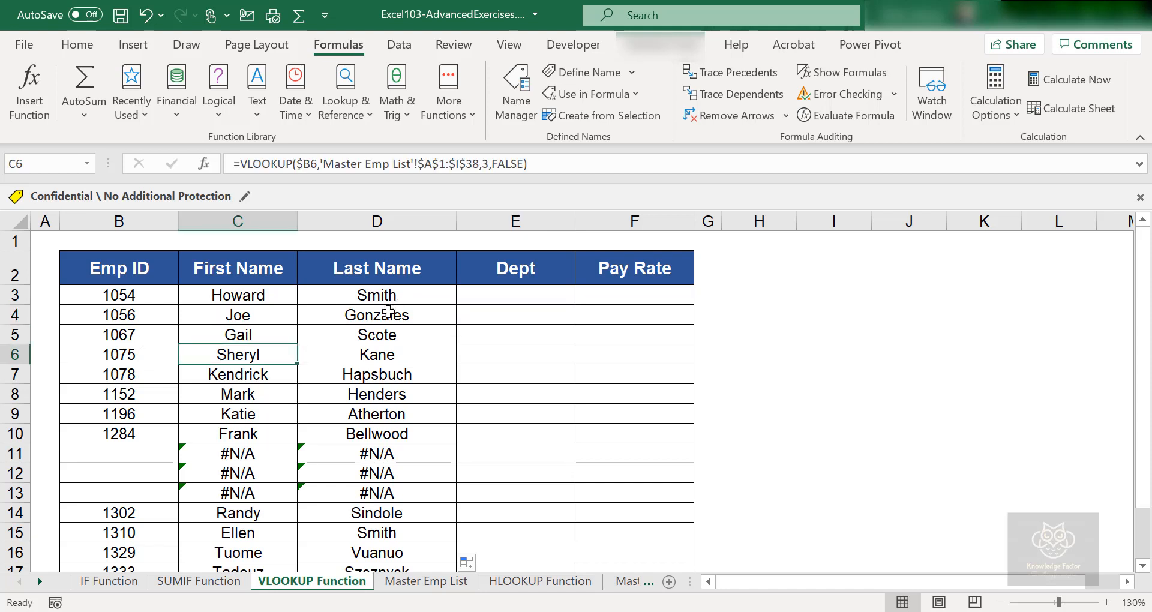